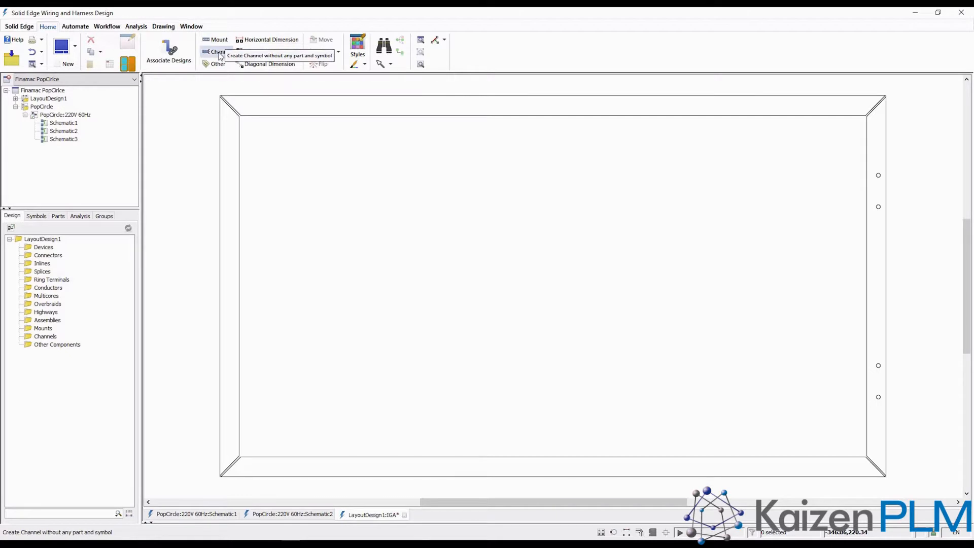
Draw a rectangular component covering the cabinet interior, name it Backplate and set its type to Backplate
{"action": "left_click", "coordinate": [222, 53]}
{"action": "left_click_drag", "start_coordinate": [244, 120], "coordinate": [861, 453]}
{"action": "type", "text": "Backplate"}
{"action": "scroll", "coordinate": [486, 305], "scroll_direction": "down", "scroll_amount": 4}
{"action": "left_click", "coordinate": [507, 370]}
{"action": "left_click", "coordinate": [525, 393]}
Set the backplate's physical length to 650 and width to 350, and give it a red outline
{"action": "left_click", "coordinate": [507, 314]}
{"action": "type", "text": "650"}
{"action": "left_click", "coordinate": [480, 326]}
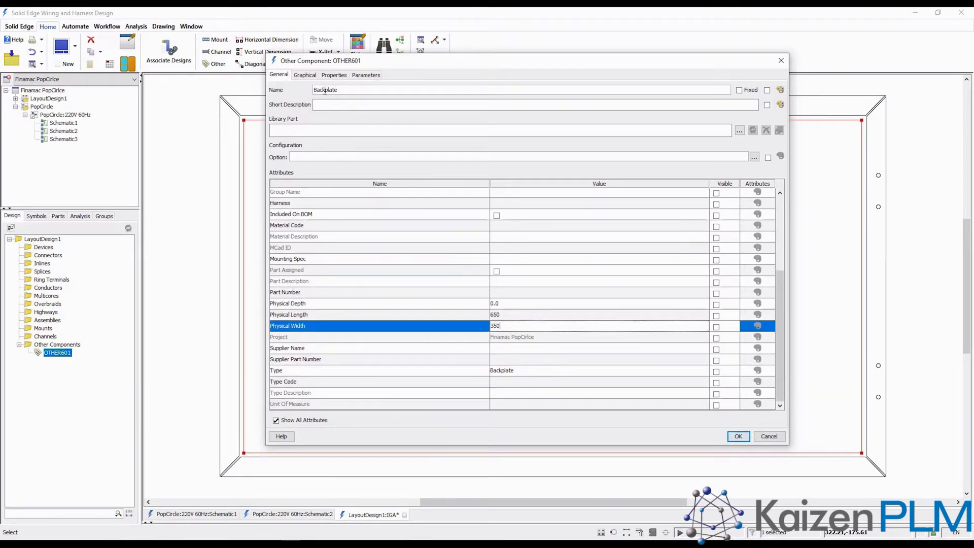
{"action": "left_click", "coordinate": [305, 75]}
{"action": "left_click", "coordinate": [476, 91]}
{"action": "left_click", "coordinate": [476, 130]}
{"action": "left_click", "coordinate": [738, 437]}
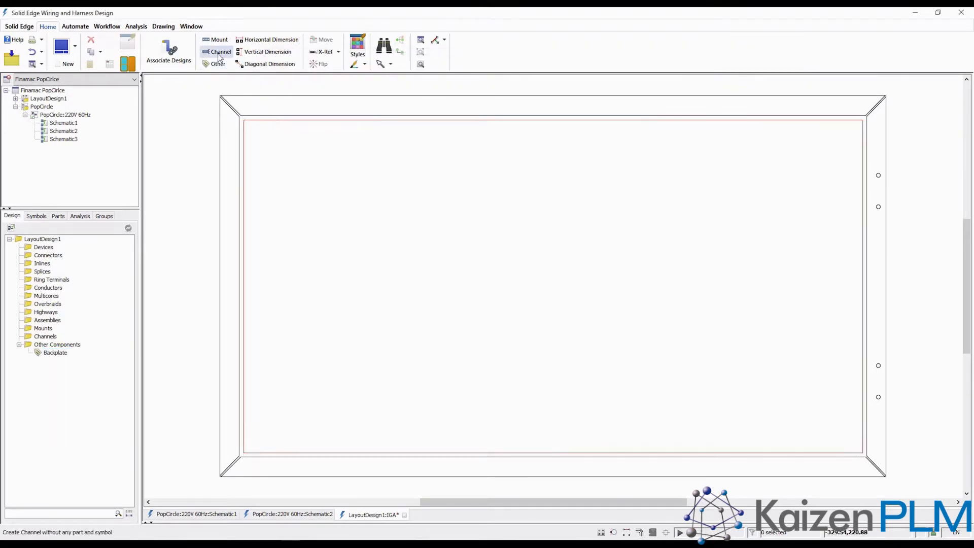
Draw a horizontal channel about 630 mm long and 40 mm wide along the backplate's upper edge and check its type
{"action": "left_click", "coordinate": [254, 153]}
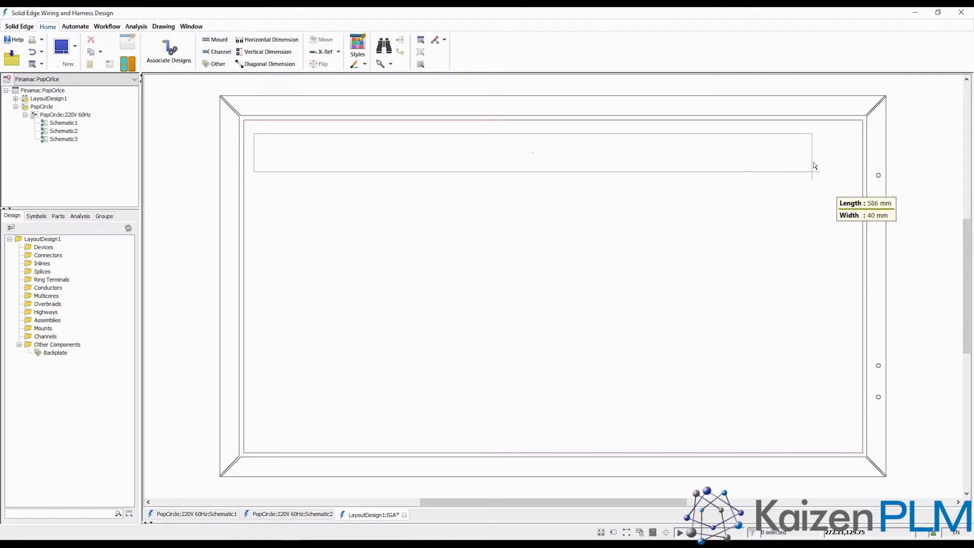
{"action": "left_click", "coordinate": [855, 166]}
{"action": "double_click", "coordinate": [419, 156]}
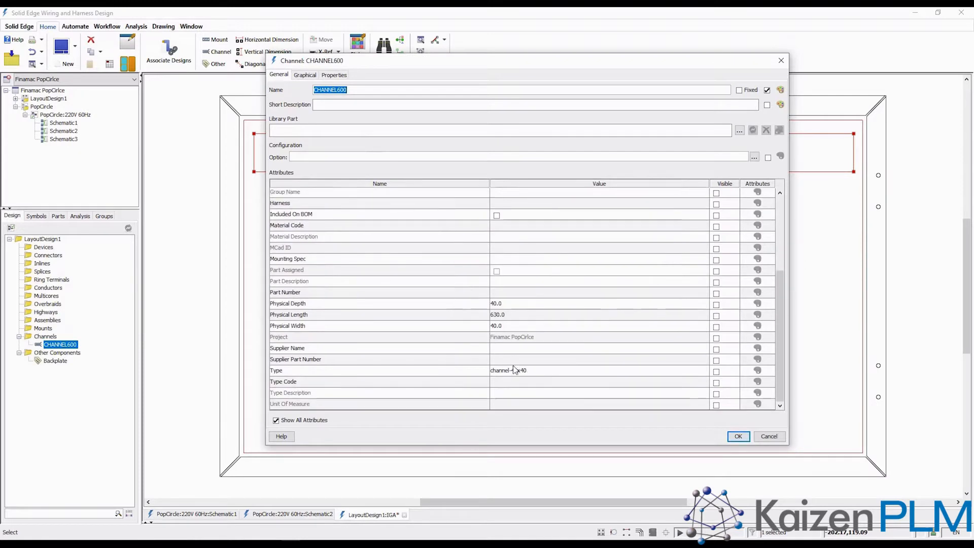
{"action": "left_click", "coordinate": [539, 371]}
{"action": "left_click", "coordinate": [738, 437]}
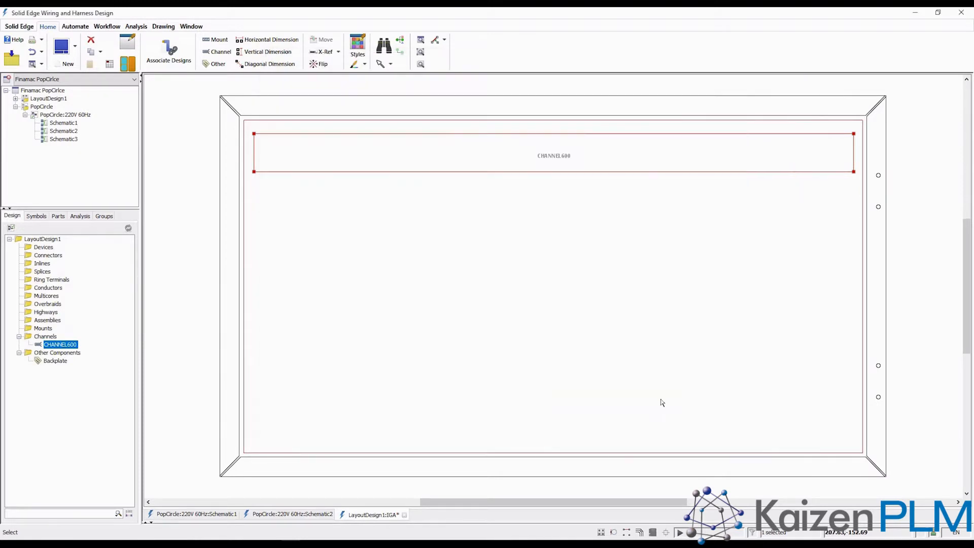
Add a vertical channel down from the upper channel's left end and place a copy of the upper channel at its lower end
{"action": "left_click", "coordinate": [299, 215]}
{"action": "mouse_move", "coordinate": [272, 171]}
{"action": "left_mouse_down"}
{"action": "mouse_move", "coordinate": [282, 298]}
{"action": "mouse_move", "coordinate": [275, 340]}
{"action": "left_mouse_up"}
{"action": "left_click", "coordinate": [461, 171]}
{"action": "key", "text": "ctrl+c"}
{"action": "key", "text": "ctrl+v"}
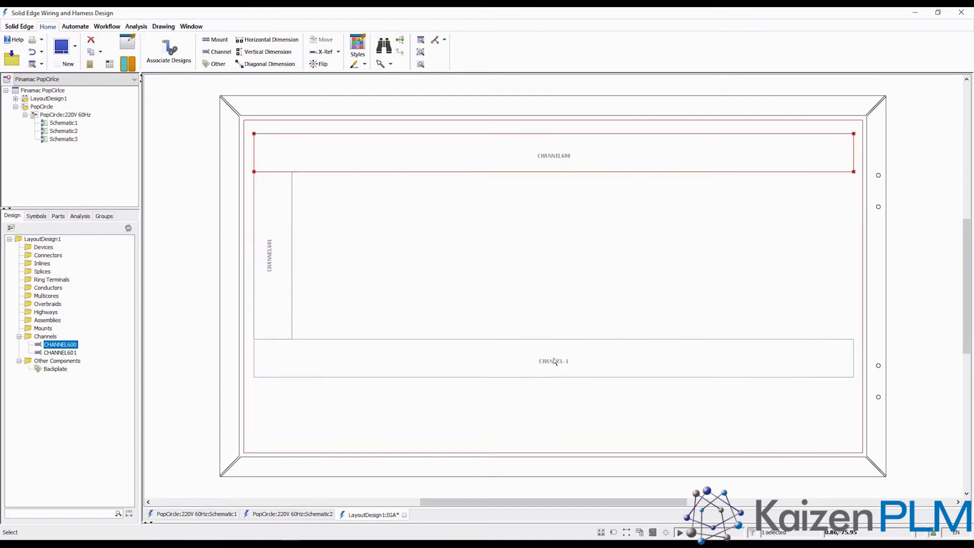
{"action": "left_click", "coordinate": [555, 361]}
Place one slotted mounting rail between the two horizontal channels and another about 450 mm long below the lower channel
{"action": "left_click", "coordinate": [216, 39]}
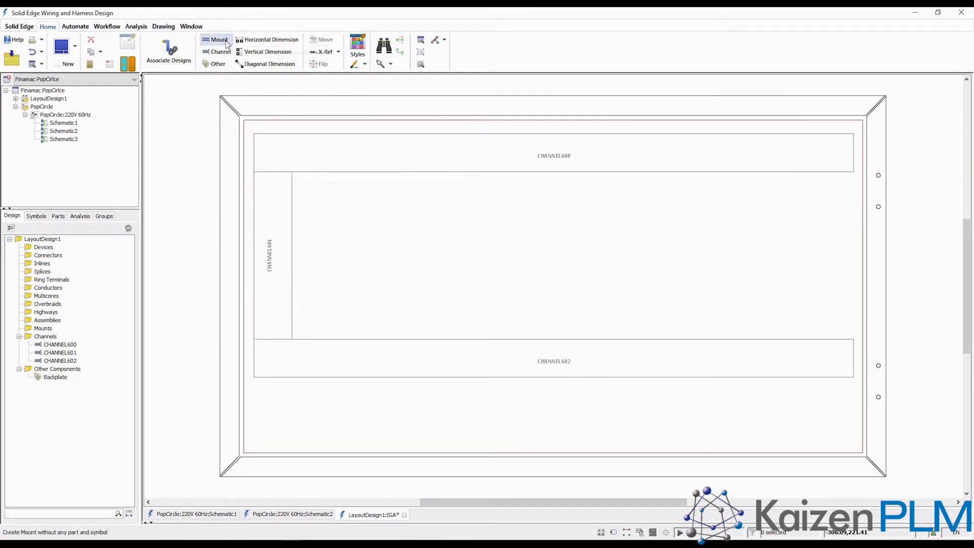
{"action": "left_click_drag", "start_coordinate": [395, 269], "coordinate": [849, 269]}
{"action": "left_click_drag", "start_coordinate": [344, 418], "coordinate": [773, 435]}
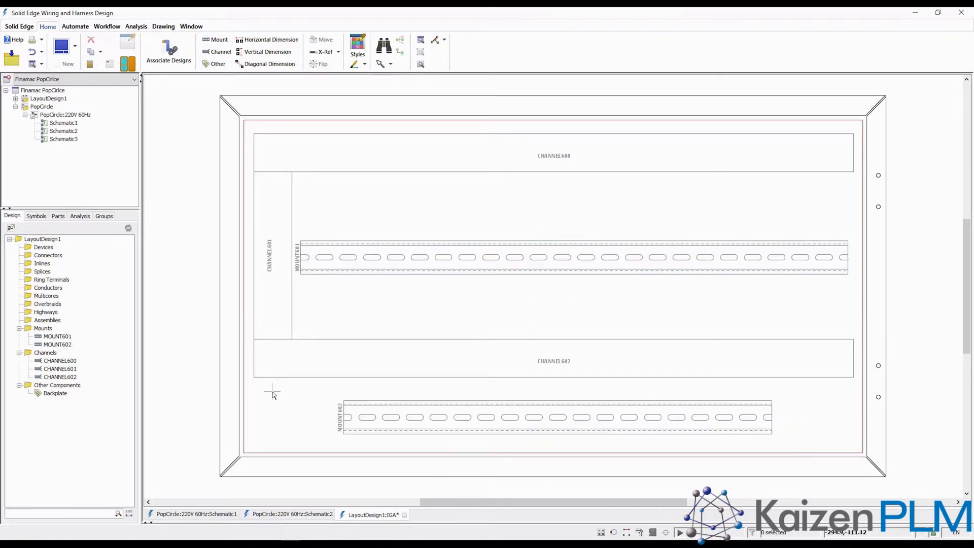
{"action": "left_click_drag", "start_coordinate": [400, 402], "coordinate": [411, 402]}
{"action": "left_click", "coordinate": [328, 400]}
Review the available mount types for the lower mounting rail without changing its type
{"action": "double_click", "coordinate": [399, 404]}
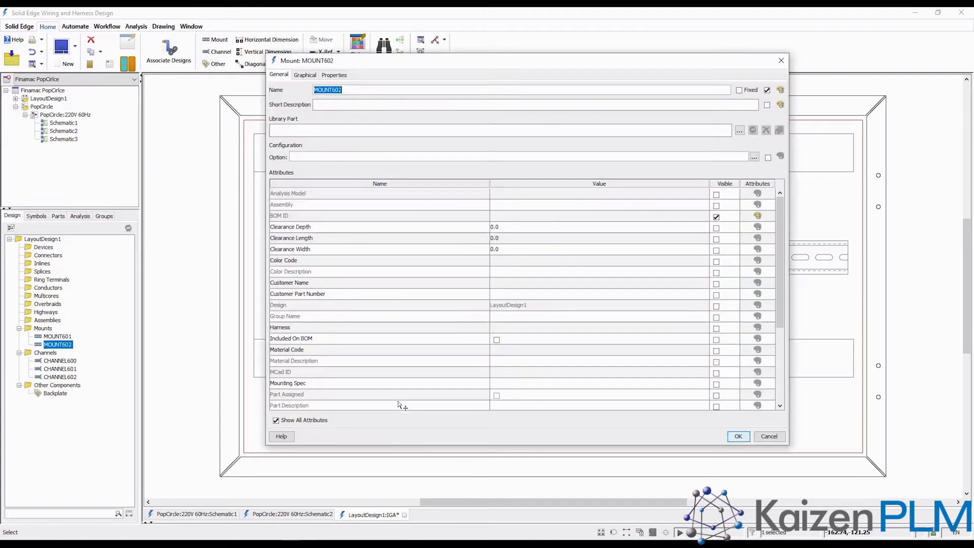
{"action": "scroll", "coordinate": [467, 375], "scroll_direction": "down", "scroll_amount": 5}
{"action": "left_click", "coordinate": [507, 371]}
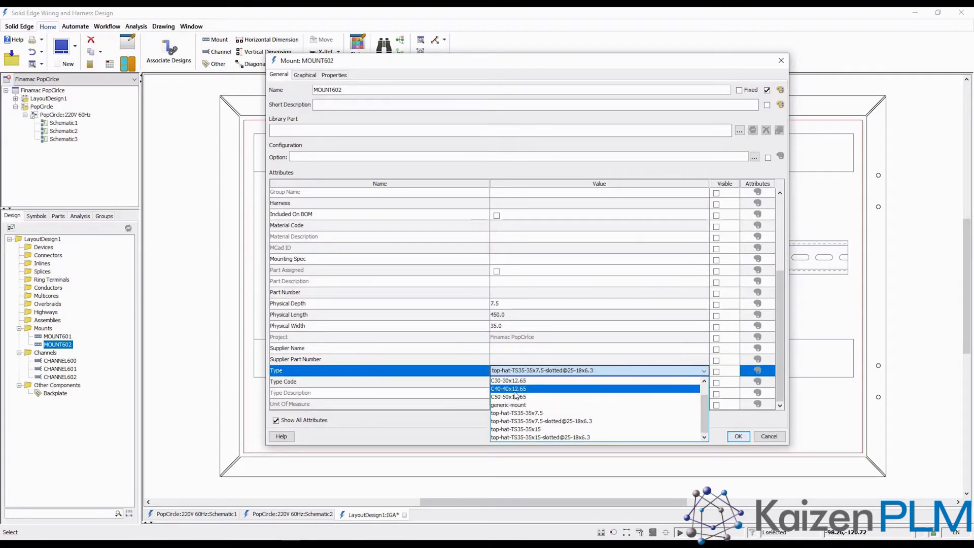
{"action": "left_click", "coordinate": [771, 437]}
{"action": "left_click", "coordinate": [570, 384]}
Add a horizontal dimension for the backplate's overall length and a vertical dimension for its overall height
{"action": "left_click", "coordinate": [263, 40]}
{"action": "left_click", "coordinate": [244, 120]}
{"action": "left_click", "coordinate": [862, 120]}
{"action": "double_click", "coordinate": [542, 82]}
{"action": "left_click", "coordinate": [279, 53]}
{"action": "left_click", "coordinate": [862, 120]}
{"action": "left_click", "coordinate": [862, 453]}
{"action": "left_click", "coordinate": [937, 305]}
Add chained vertical dimensions from the backplate's upper edge through the upper channel, upper rail and lower channel to the lower rail
{"action": "left_click", "coordinate": [847, 240]}
{"action": "left_click", "coordinate": [853, 338]}
{"action": "left_click", "coordinate": [783, 401]}
{"action": "double_click", "coordinate": [914, 272]}
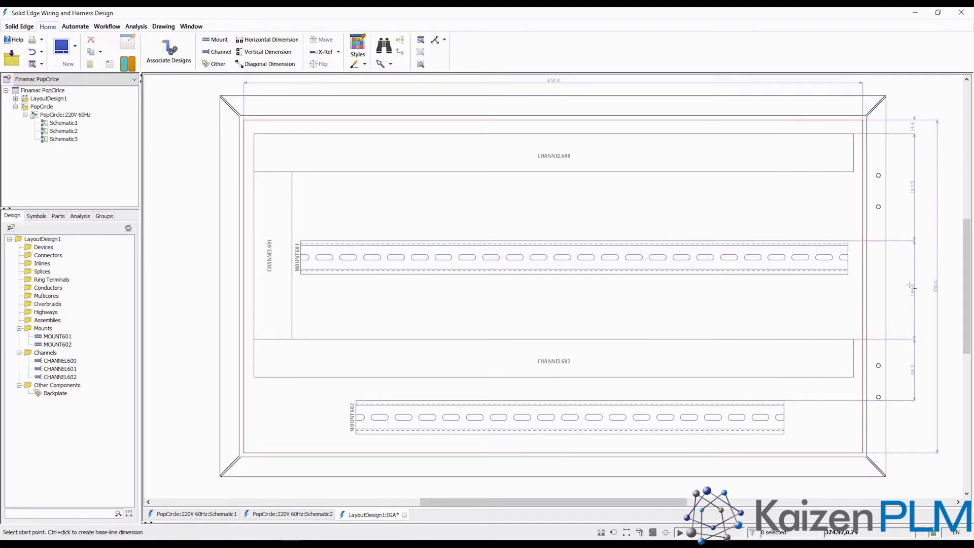
Associate the wiring design PopCircle:220V 60Hz with the layout
{"action": "left_click", "coordinate": [180, 57]}
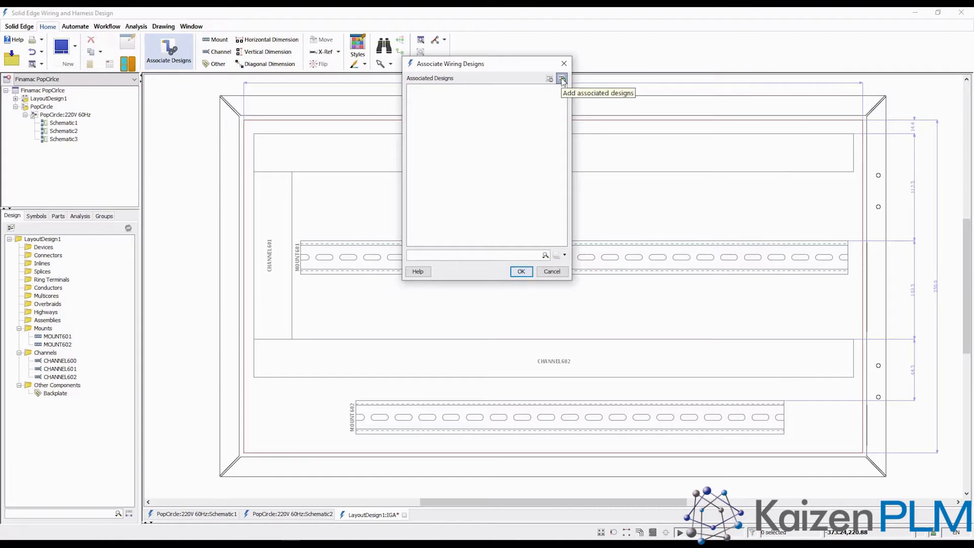
{"action": "left_click", "coordinate": [561, 79]}
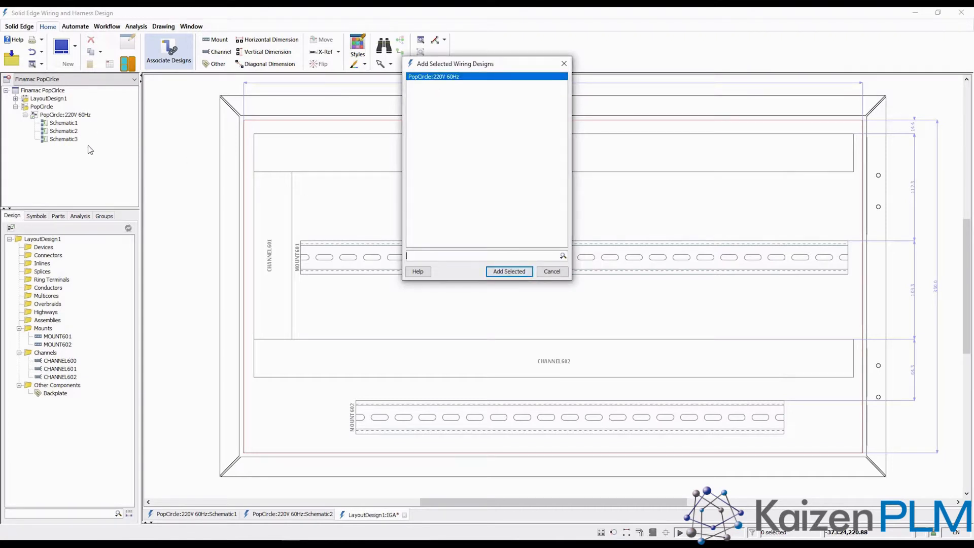
{"action": "left_click", "coordinate": [516, 272]}
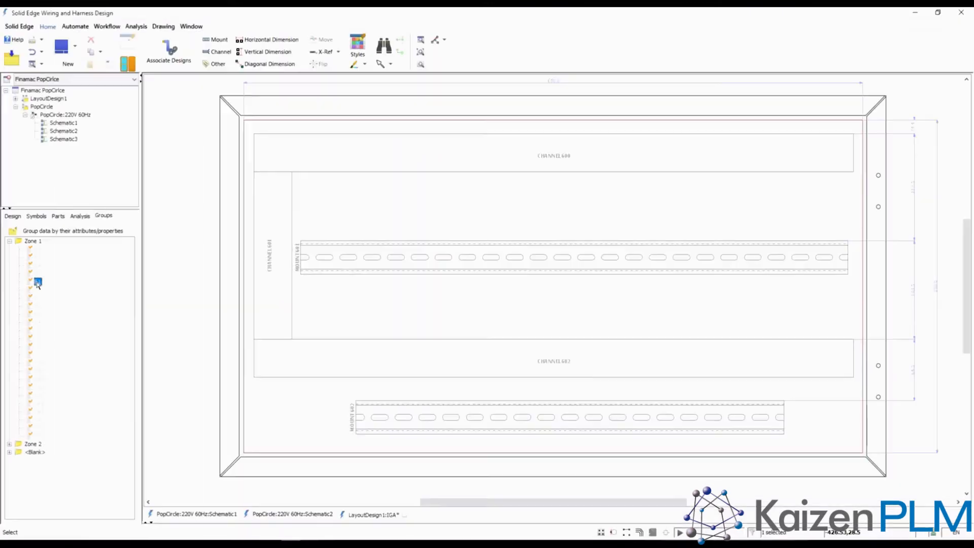
Place circuit breaker F1 from Zone 1 at the left end of the upper mounting rail
{"action": "right_click", "coordinate": [37, 282]}
{"action": "left_click", "coordinate": [51, 363]}
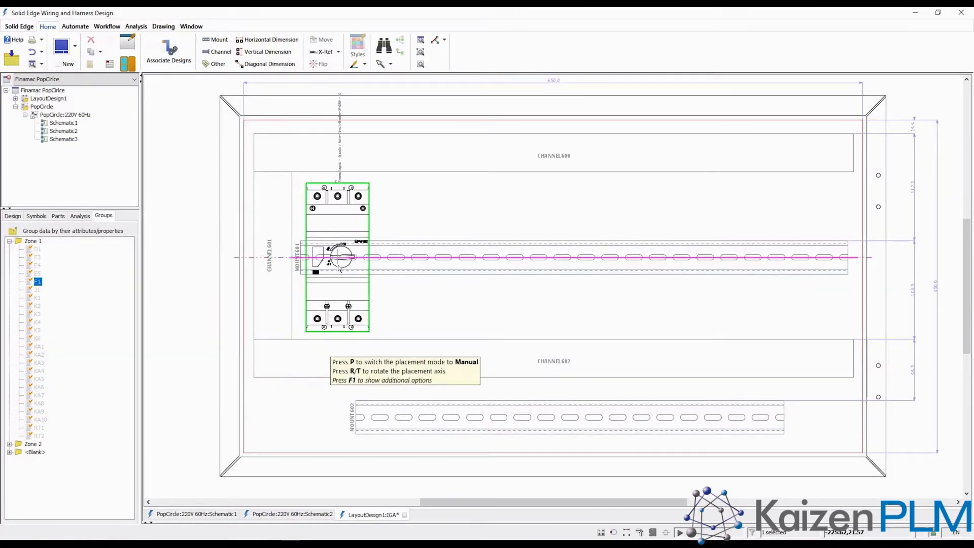
{"action": "key", "text": "r"}
{"action": "key", "text": "r"}
{"action": "left_click", "coordinate": [339, 268]}
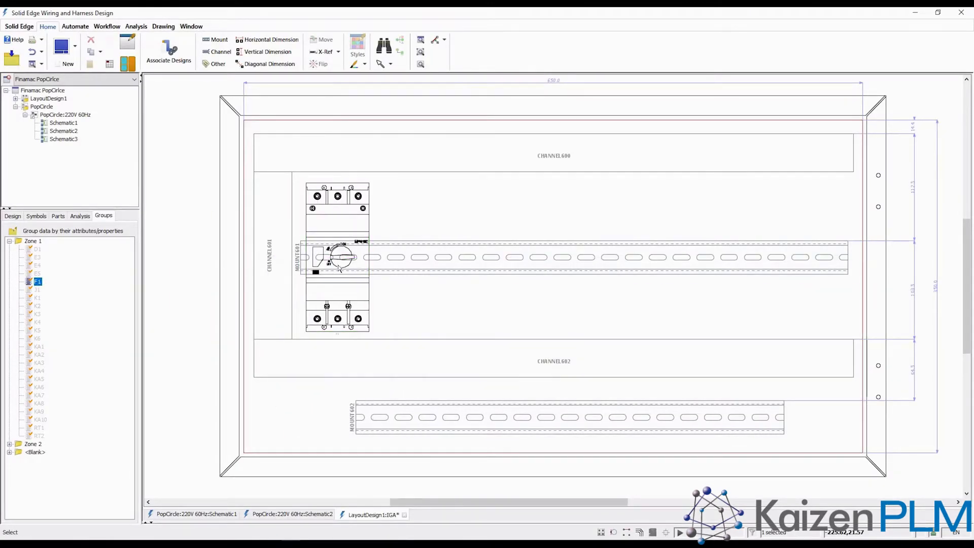
Place contactors K1 and K2 side by side on the upper rail, directly right of F1
{"action": "right_click", "coordinate": [38, 309]}
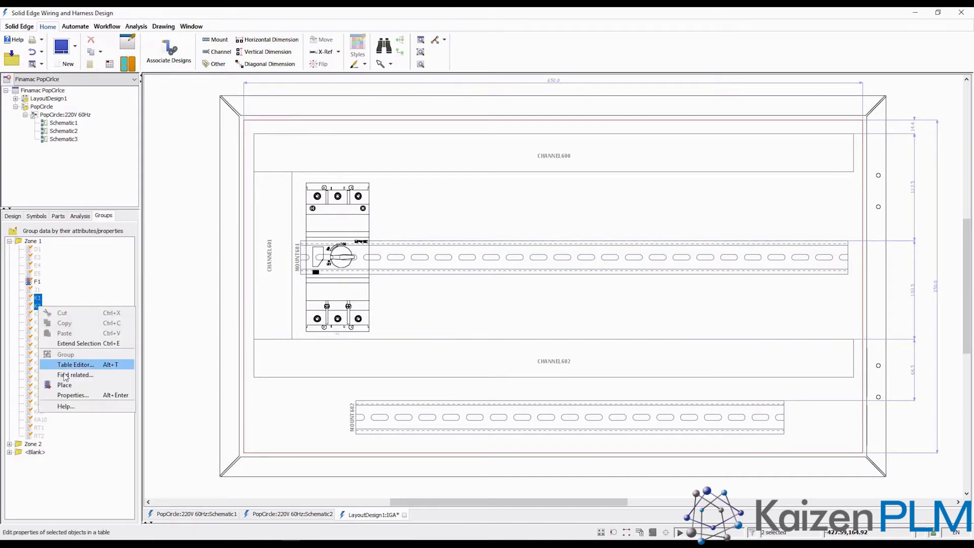
{"action": "left_click", "coordinate": [56, 361]}
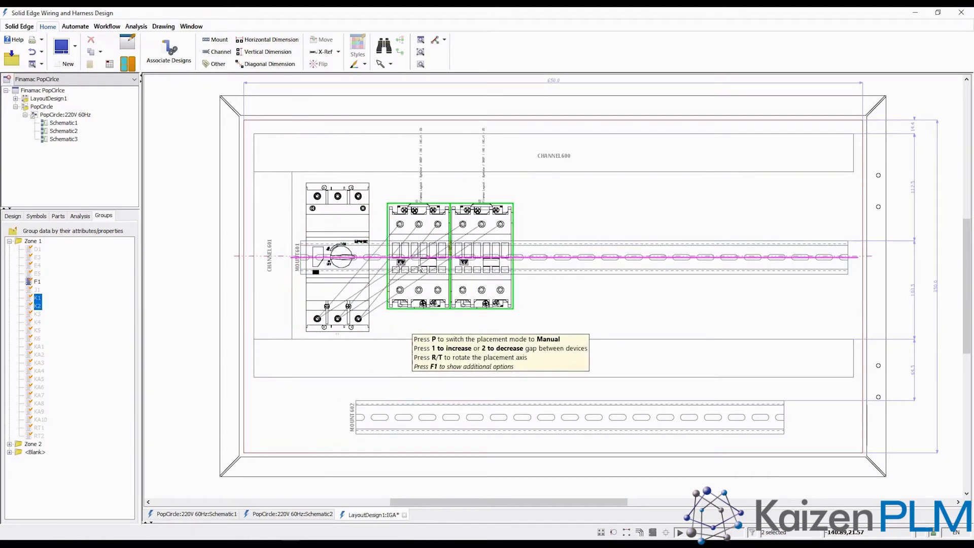
{"action": "left_click", "coordinate": [405, 270]}
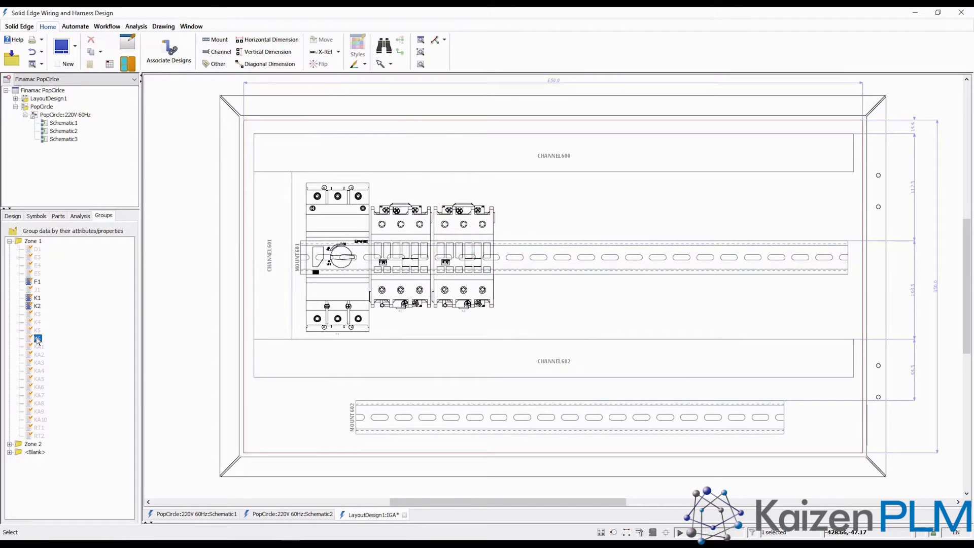
Place contactors K3 to K6 on the upper rail right of K2, with K6 first and the other three after a small gap
{"action": "right_click", "coordinate": [39, 335]}
{"action": "left_click", "coordinate": [61, 421]}
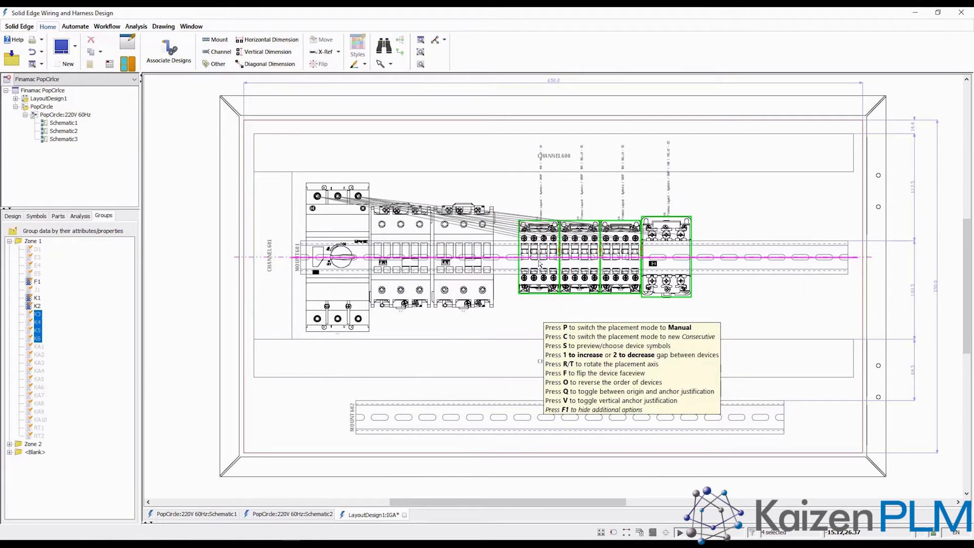
{"action": "left_click", "coordinate": [523, 264]}
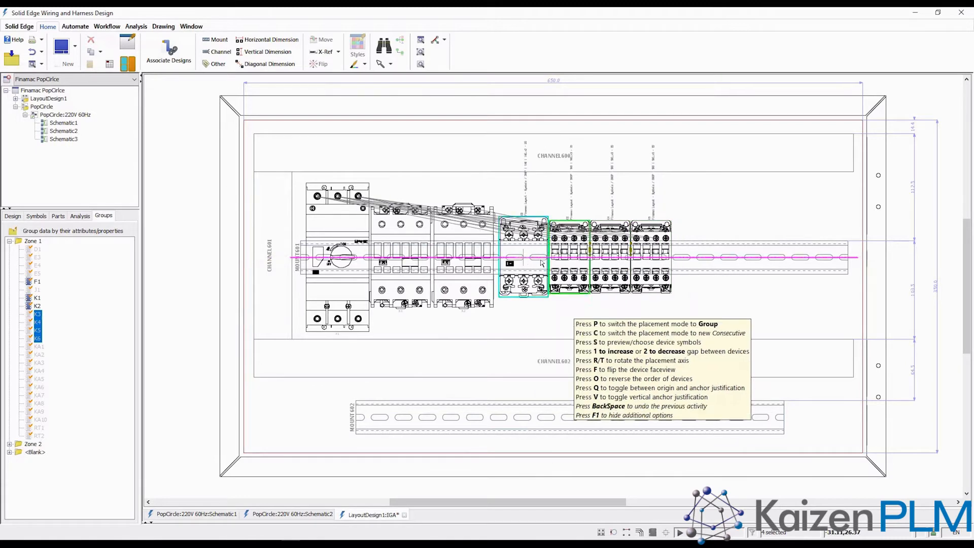
{"action": "left_click", "coordinate": [588, 251]}
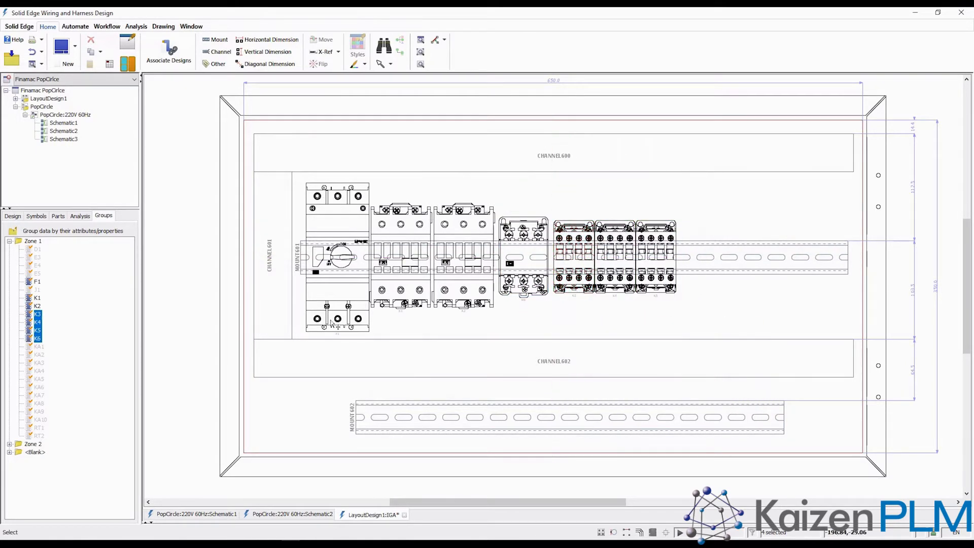
Place D1, J1, KA1 to KA10, RT1 and RT2 in the remaining space of the upper rail
{"action": "left_click", "coordinate": [39, 348]}
{"action": "left_click", "coordinate": [40, 419], "text": "shift"}
{"action": "left_click", "coordinate": [38, 249], "text": "ctrl"}
{"action": "right_click", "coordinate": [39, 249]}
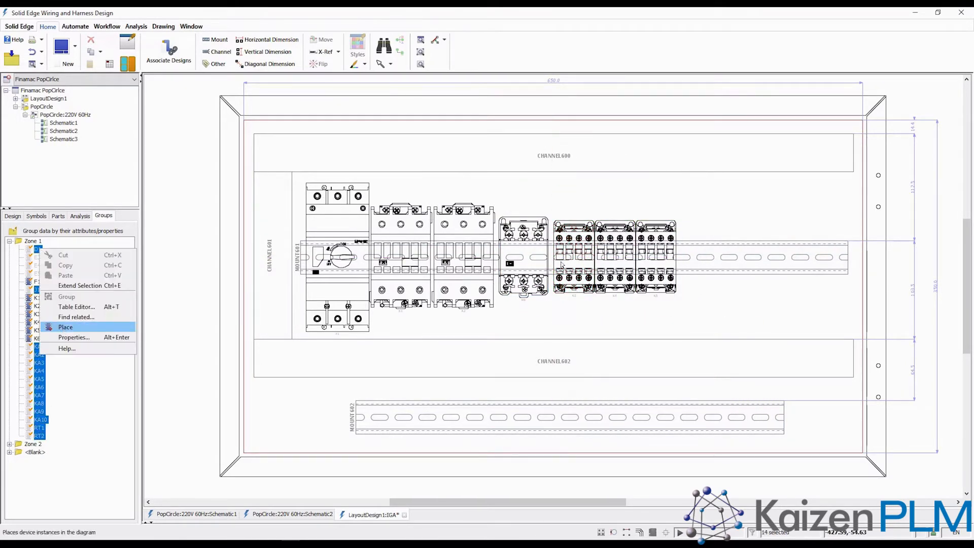
{"action": "left_click", "coordinate": [66, 327]}
{"action": "left_click", "coordinate": [661, 323]}
Place overload relays E3, E4 and E5 directly below contactors K3, K4 and K5
{"action": "left_click", "coordinate": [39, 258]}
{"action": "left_click", "coordinate": [38, 273], "text": "shift"}
{"action": "right_click", "coordinate": [38, 273]}
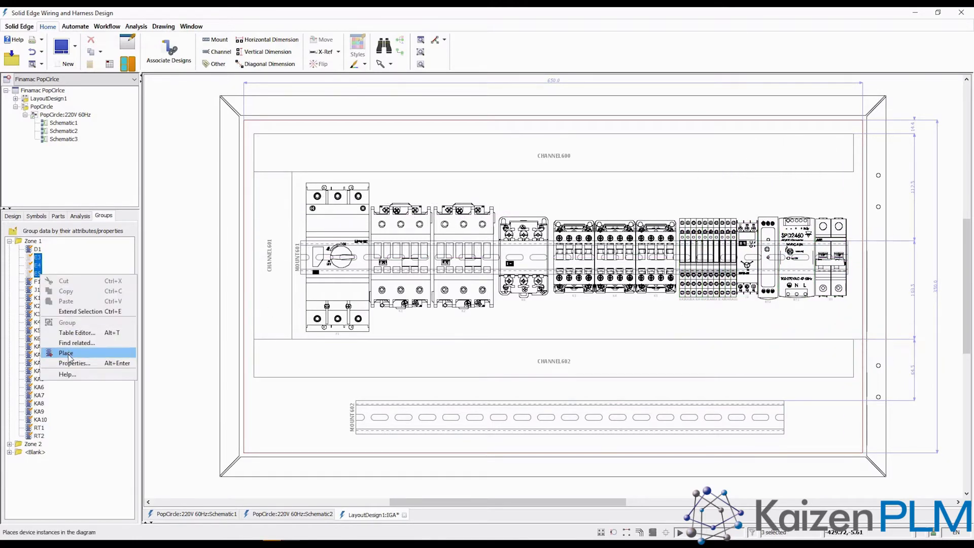
{"action": "left_click", "coordinate": [66, 352]}
{"action": "left_click", "coordinate": [568, 351]}
Place the terminal blocks from Zone 2 along the lower mounting rail
{"action": "left_click", "coordinate": [9, 444]}
{"action": "left_click_drag", "start_coordinate": [133, 346], "coordinate": [133, 431]}
{"action": "left_click", "coordinate": [39, 492]}
{"action": "left_click", "coordinate": [38, 512], "text": "shift"}
{"action": "right_click", "coordinate": [38, 511]}
{"action": "left_click", "coordinate": [66, 504]}
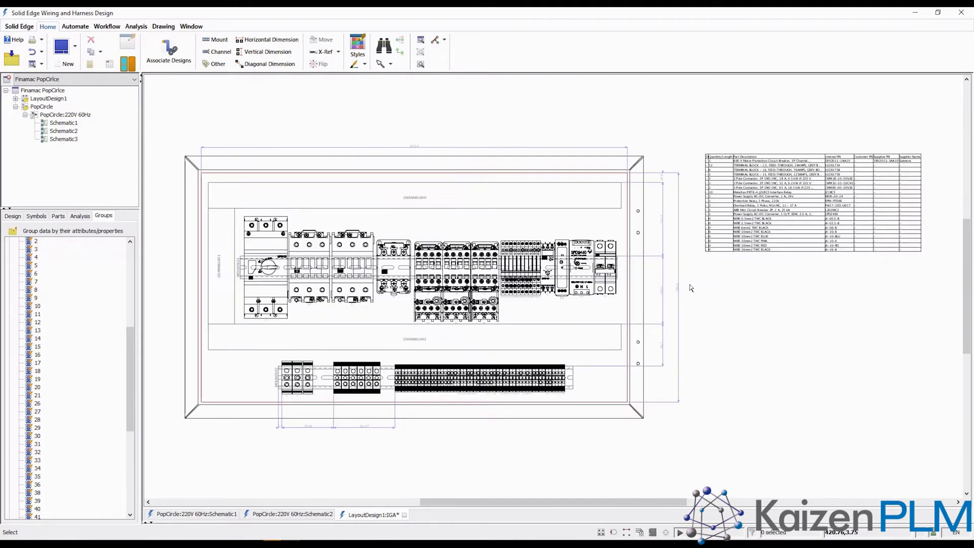
Regenerate the BOM table with new BOM IDs for all components
{"action": "scroll", "coordinate": [916, 199], "scroll_direction": "up", "scroll_amount": 4}
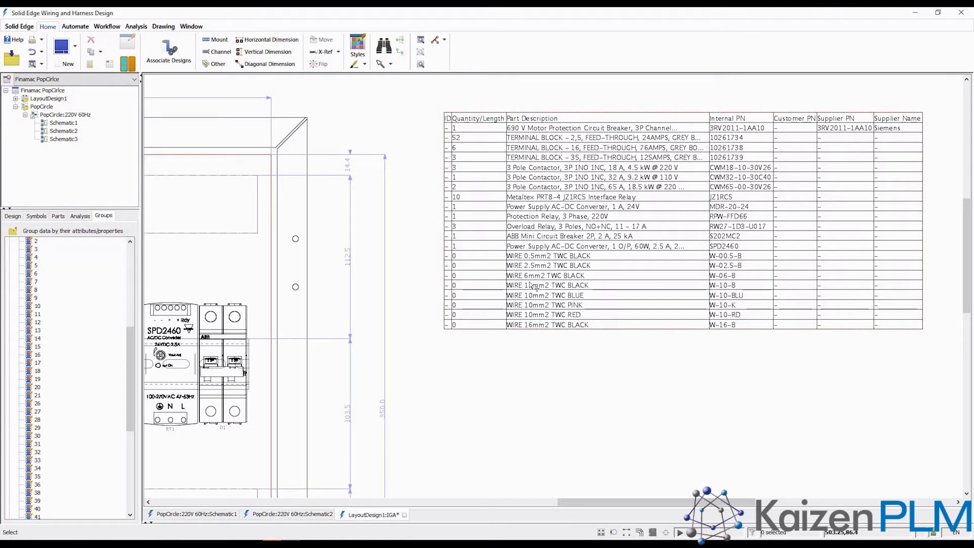
{"action": "left_click", "coordinate": [74, 27]}
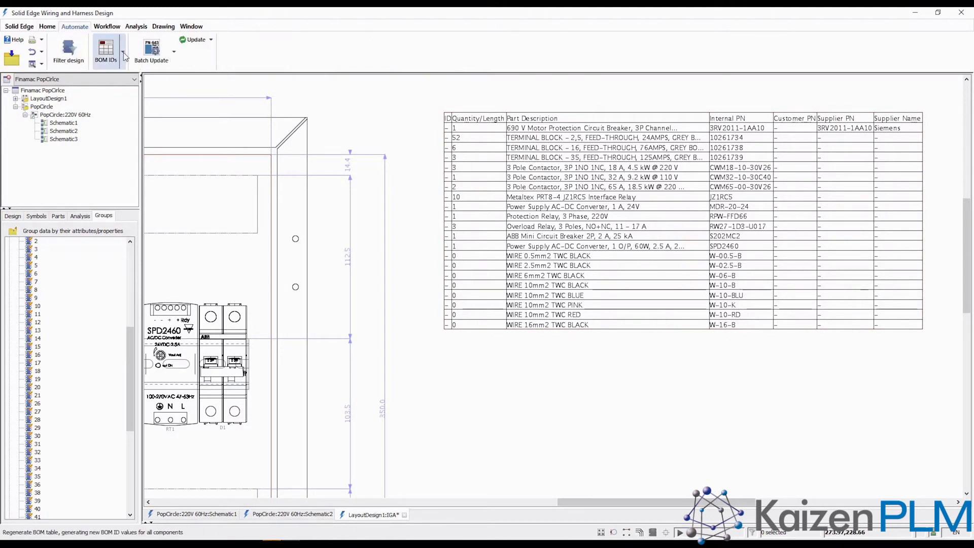
{"action": "left_click", "coordinate": [106, 51]}
{"action": "left_click", "coordinate": [123, 79]}
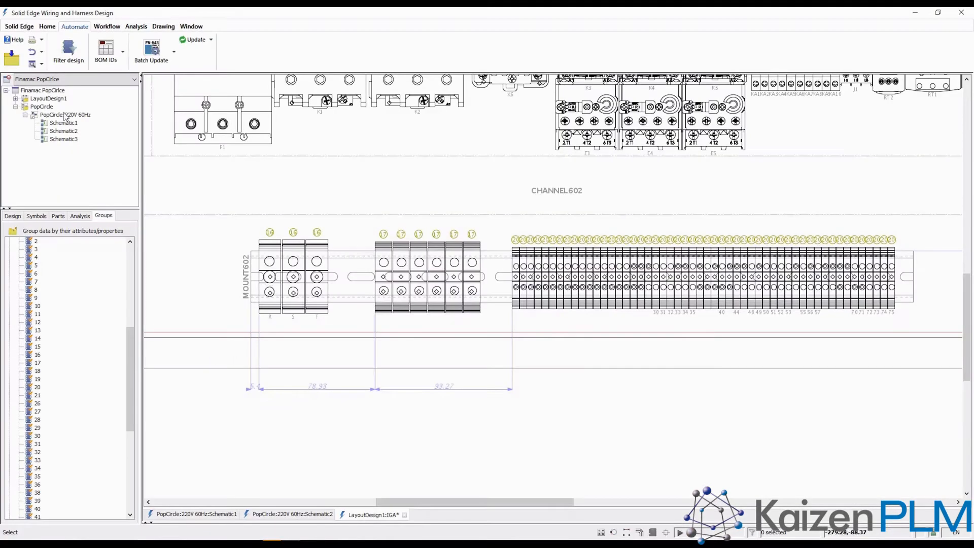
Create a wiring diagram named TerminalPlan under PopCircle:220V 60Hz with a TerminalPlanDiagram property
{"action": "right_click", "coordinate": [65, 115]}
{"action": "left_click", "coordinate": [86, 120]}
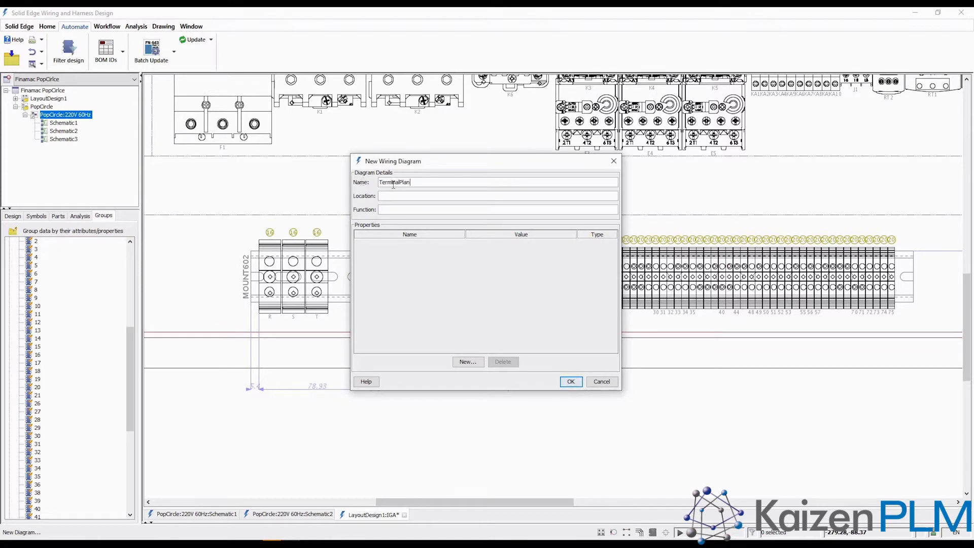
{"action": "left_click", "coordinate": [468, 362]}
{"action": "type", "text": "TerminalPlan"}
{"action": "key", "text": "Return"}
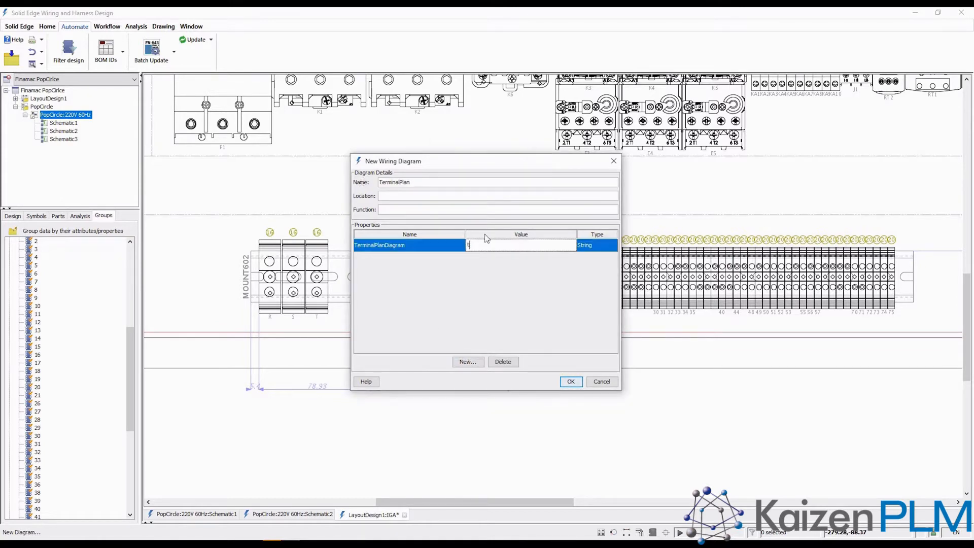
{"action": "key", "text": "Return"}
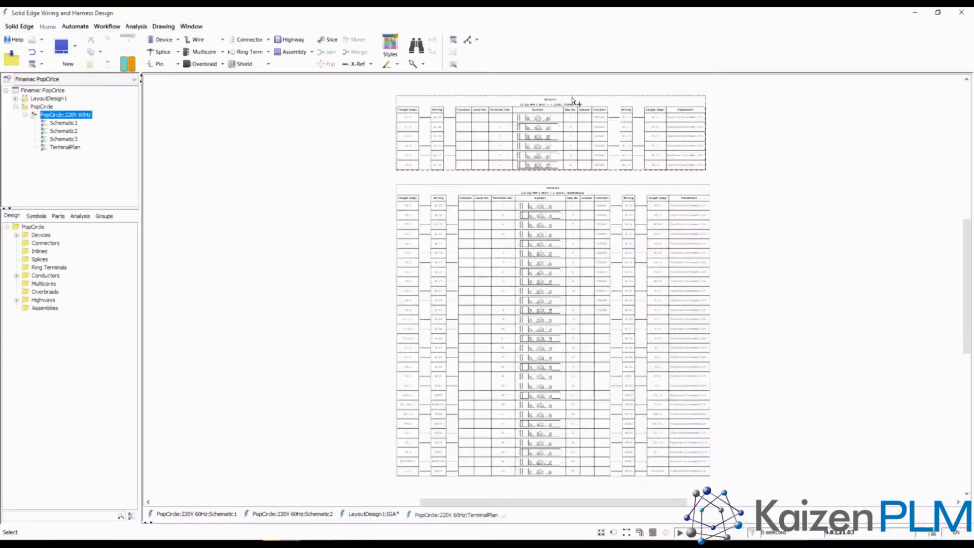
Examine the terminal tables for strips X1 and X2, and the Electrical Cabinet 2 area of Schematic1
{"action": "scroll", "coordinate": [572, 100], "scroll_direction": "up", "scroll_amount": 3}
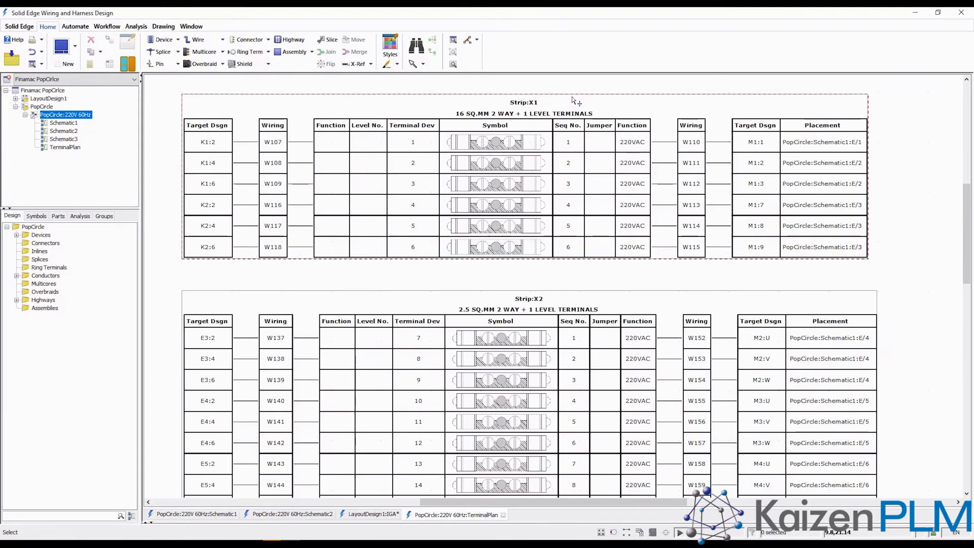
{"action": "scroll", "coordinate": [692, 152], "scroll_direction": "up", "scroll_amount": 2}
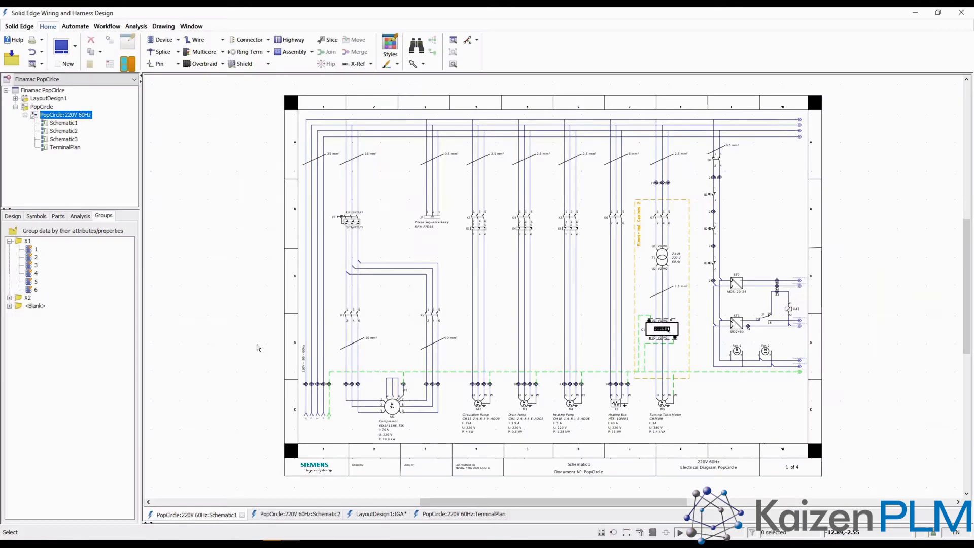
{"action": "left_click_drag", "start_coordinate": [593, 141], "coordinate": [707, 271]}
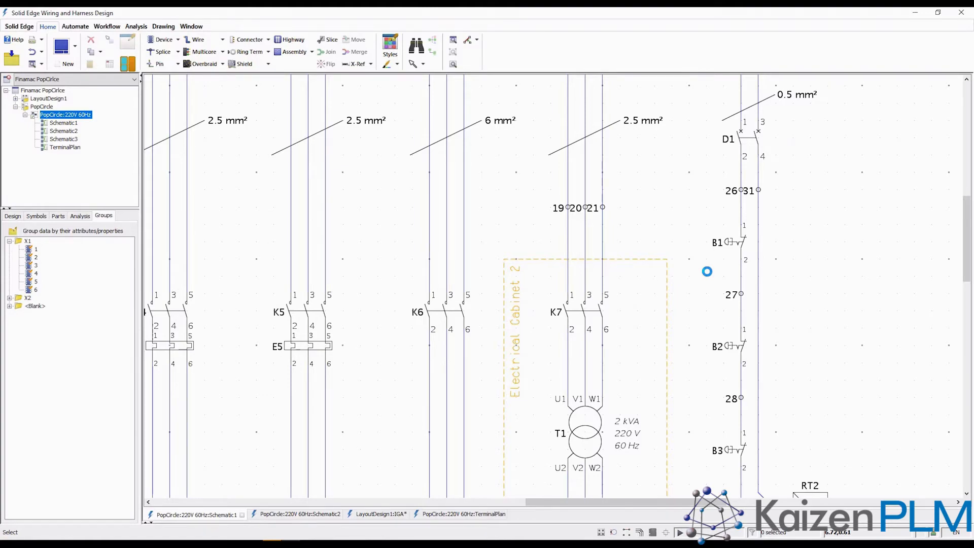
{"action": "key", "text": "ctrl+f"}
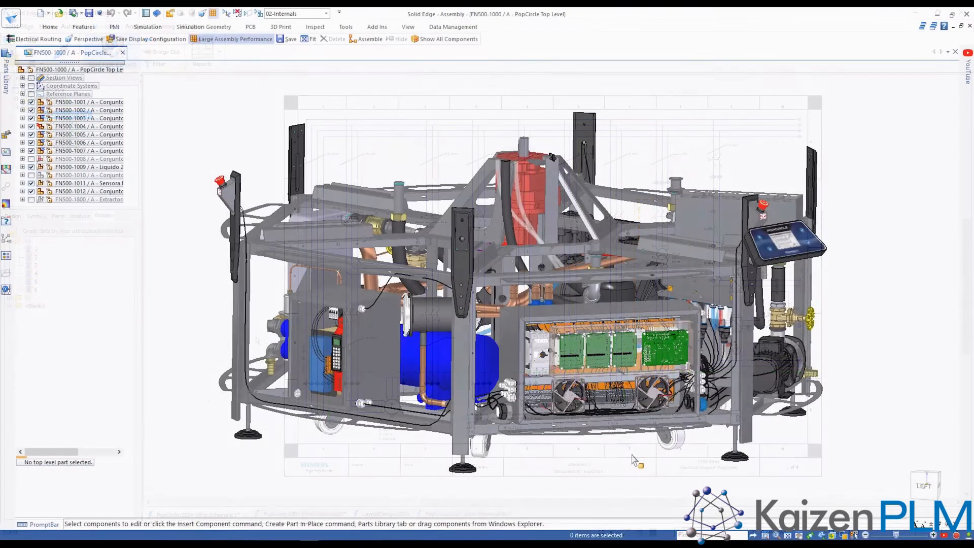
Open Electrical Routing for the FN500-1002 assembly and cross-highlight contactor K7 and terminal 21 from Schematic1 in the 3D model
{"action": "scroll", "coordinate": [612, 470], "scroll_direction": "up", "scroll_amount": 5}
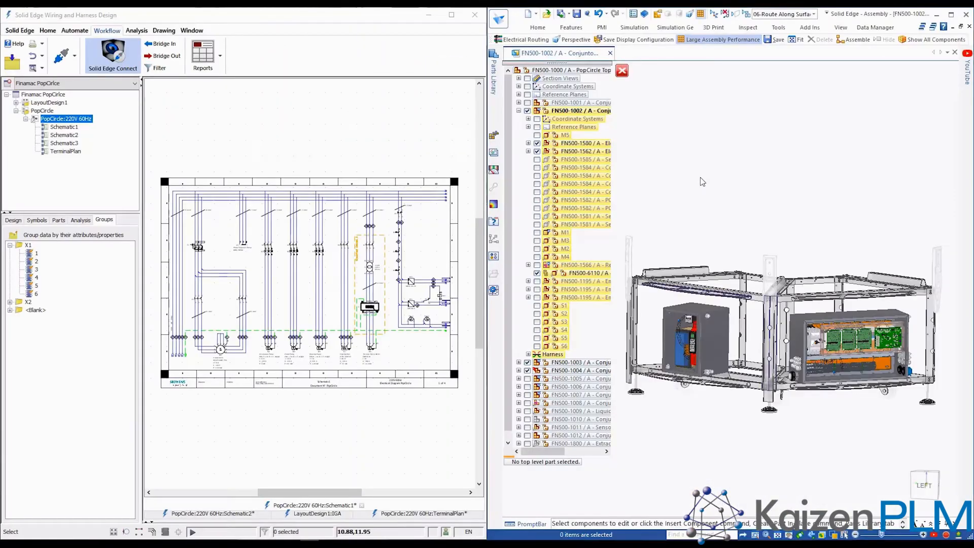
{"action": "left_click", "coordinate": [529, 41]}
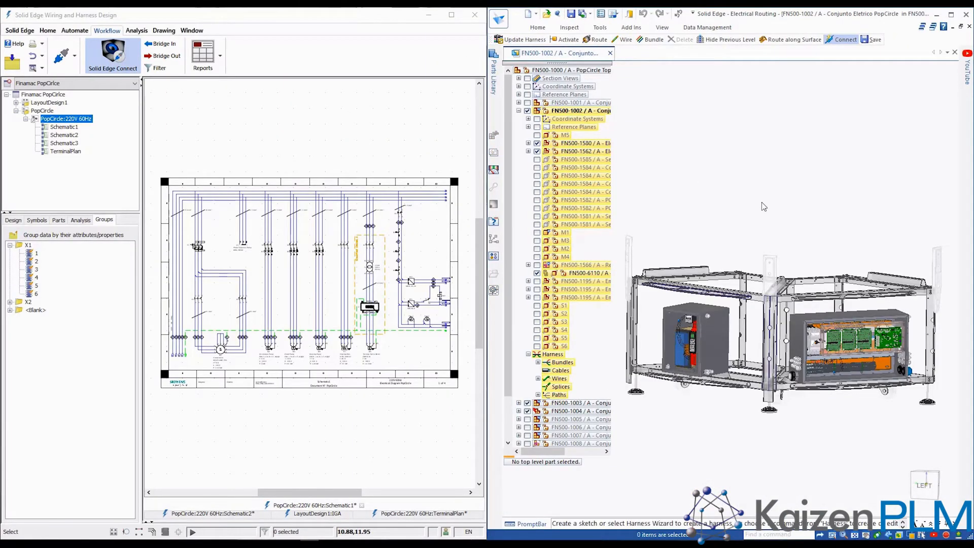
{"action": "scroll", "coordinate": [764, 207], "scroll_direction": "up", "scroll_amount": 6}
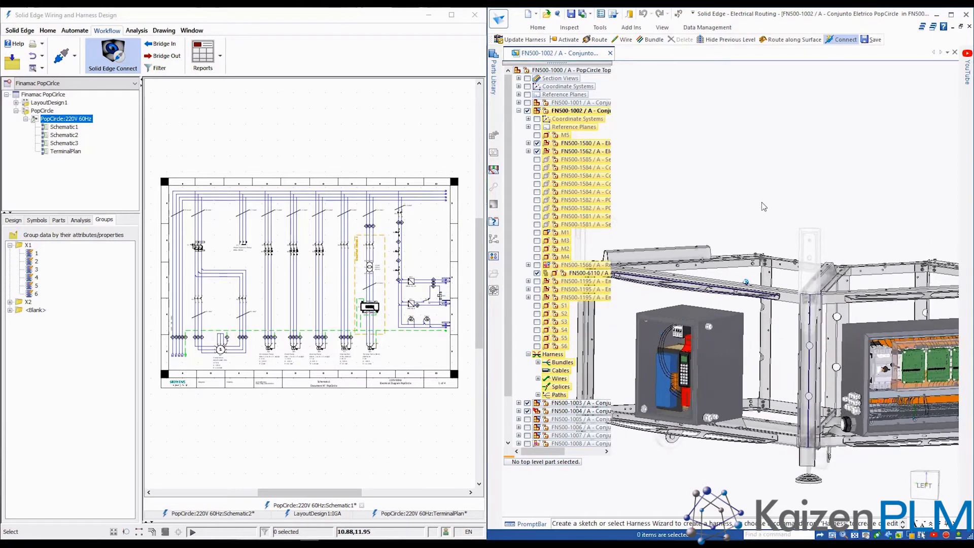
{"action": "scroll", "coordinate": [368, 211], "scroll_direction": "up", "scroll_amount": 5}
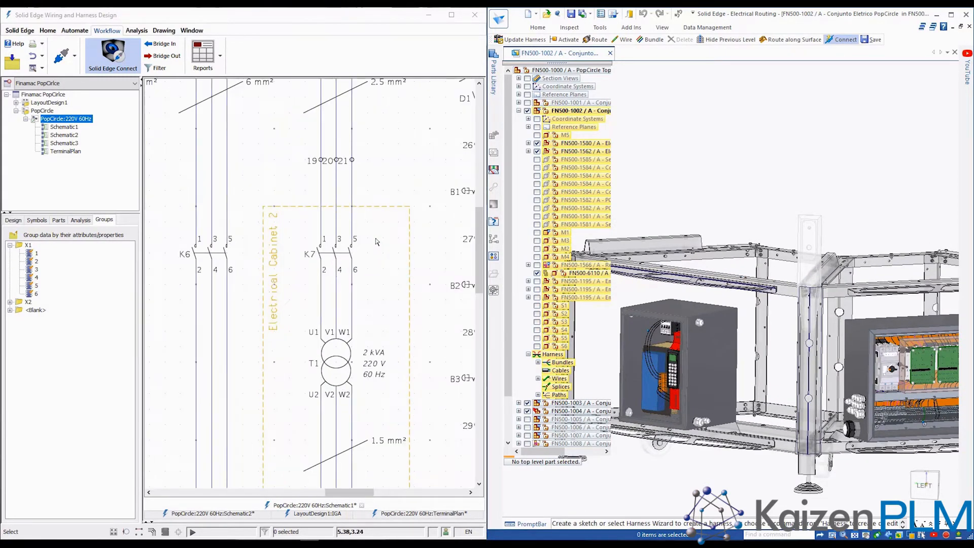
{"action": "left_click", "coordinate": [337, 261]}
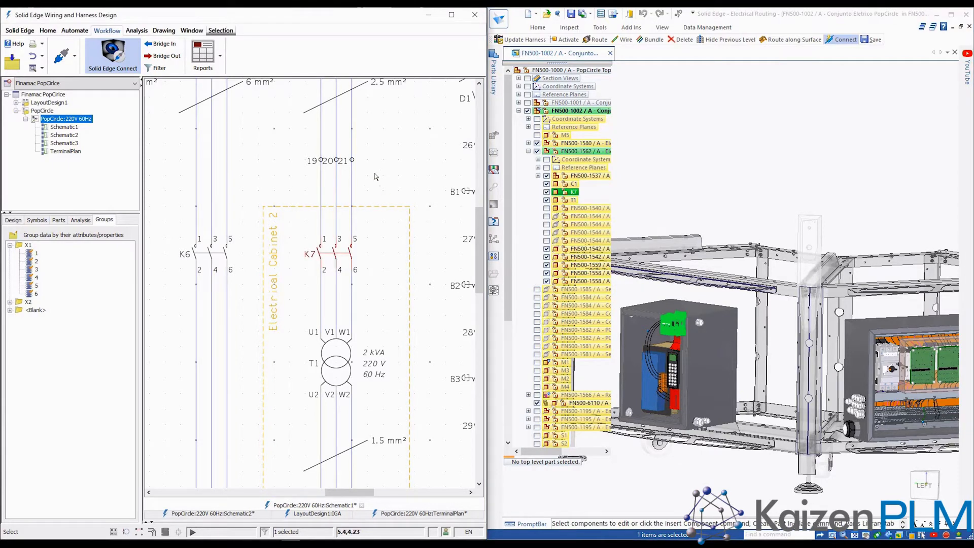
{"action": "left_click", "coordinate": [353, 160]}
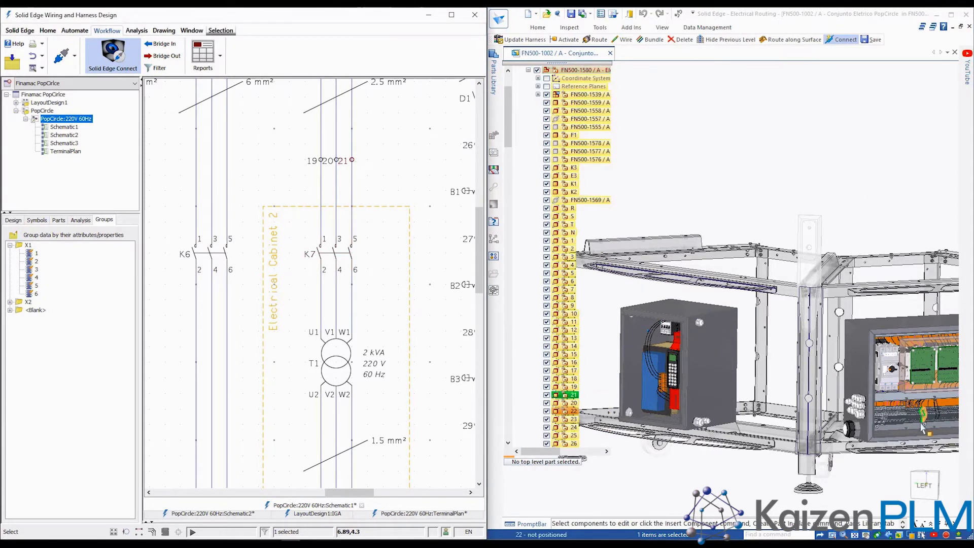
{"action": "left_click", "coordinate": [665, 483]}
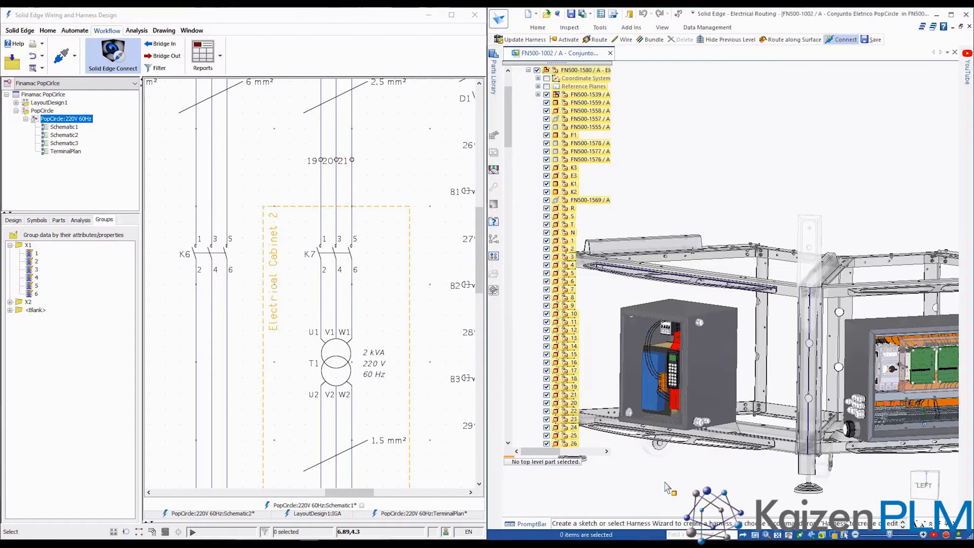
Export the PopCircle:220V 60Hz design with Bridge Out and update the harness in the FN500-1002 assembly
{"action": "middle_click_drag", "start_coordinate": [288, 180], "coordinate": [246, 140]}
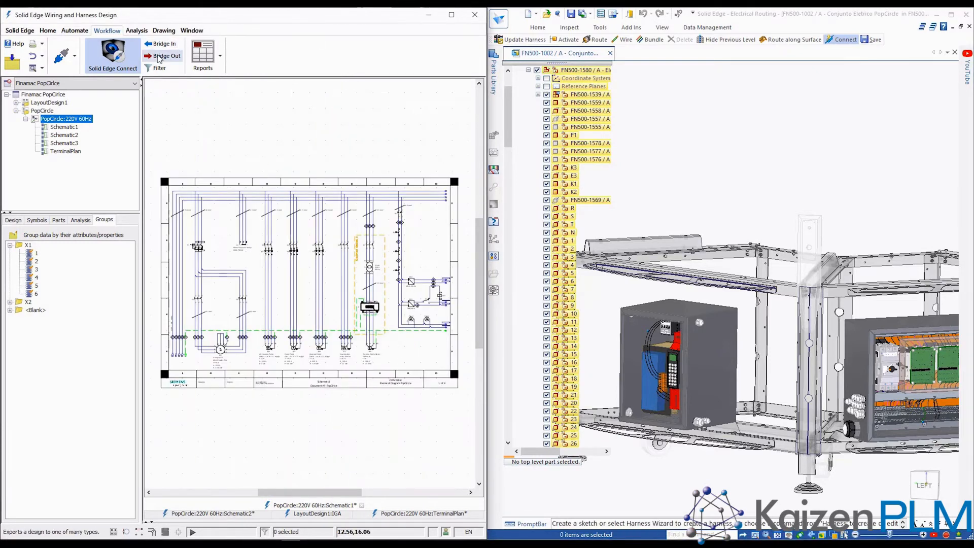
{"action": "left_click", "coordinate": [175, 44]}
{"action": "left_click_drag", "start_coordinate": [365, 246], "coordinate": [365, 325]}
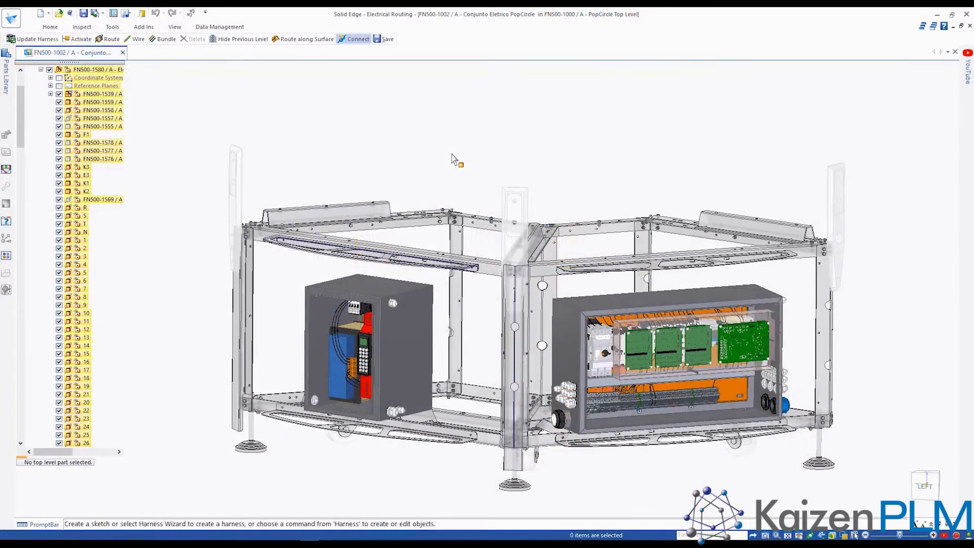
{"action": "left_click", "coordinate": [39, 39]}
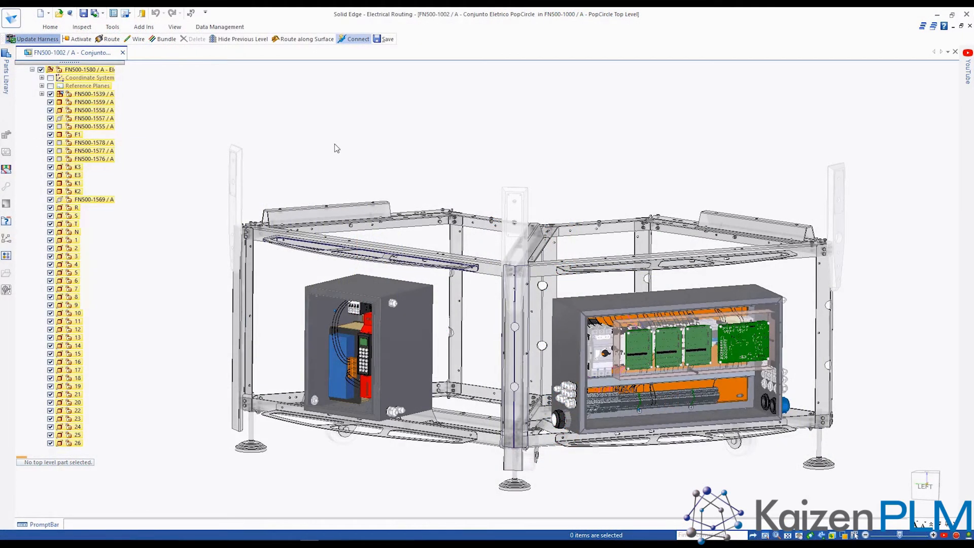
Bundle the wires running between the contactor in the small cabinet and the terminal blocks in the large cabinet
{"action": "right_click_drag", "start_coordinate": [653, 463], "coordinate": [638, 425]}
{"action": "left_click", "coordinate": [638, 425]}
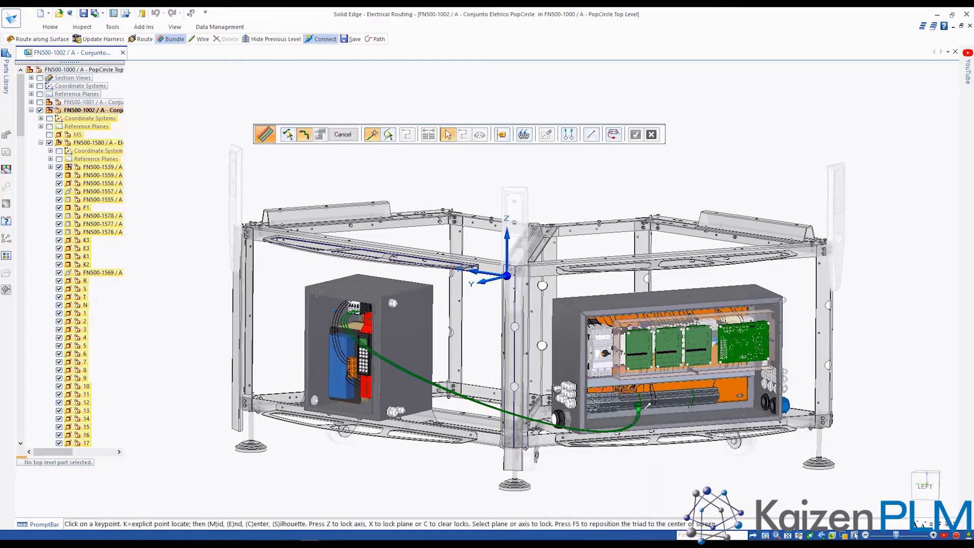
{"action": "right_click", "coordinate": [482, 305]}
{"action": "right_click", "coordinate": [486, 314]}
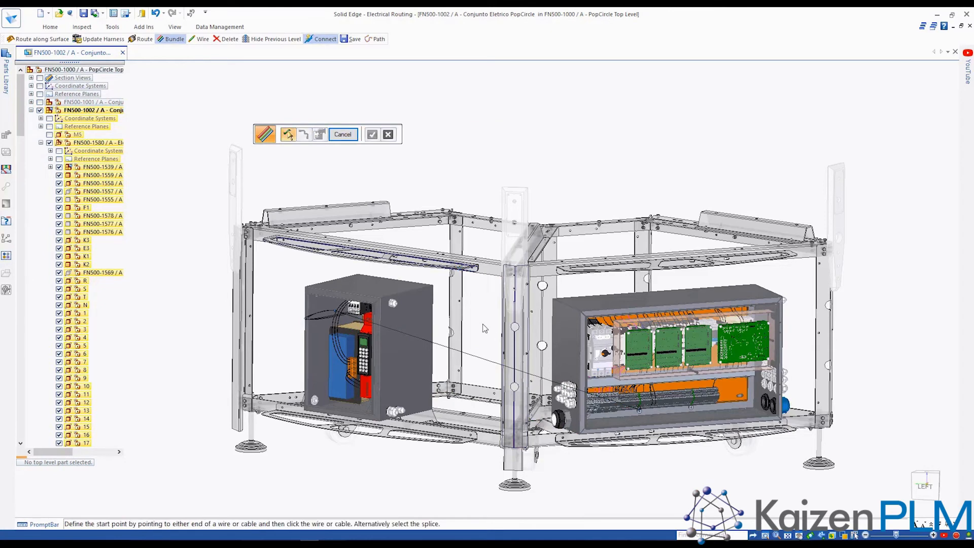
{"action": "key", "text": "Escape"}
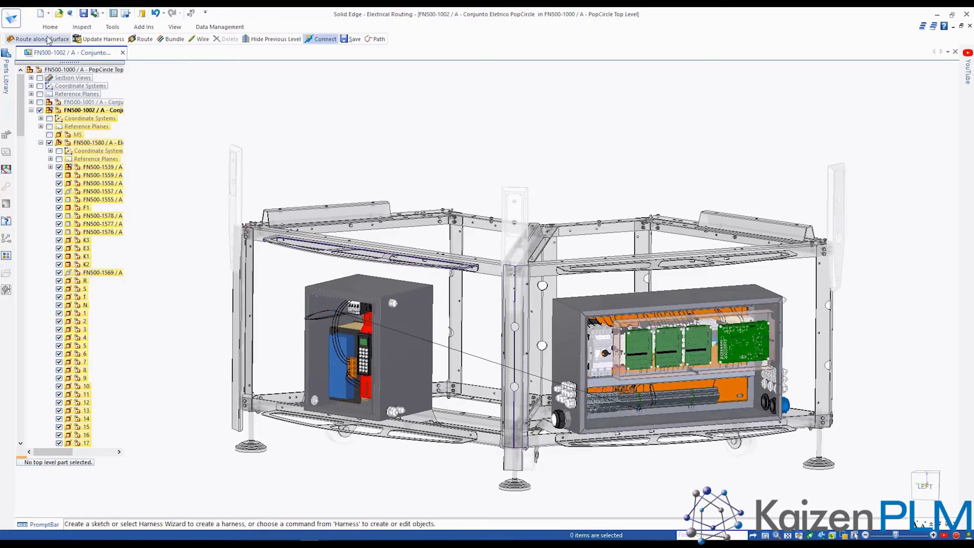
Start Route along Surface for the bundle, accepting the middle post and the upper support rail as the surface chain
{"action": "left_click", "coordinate": [49, 39]}
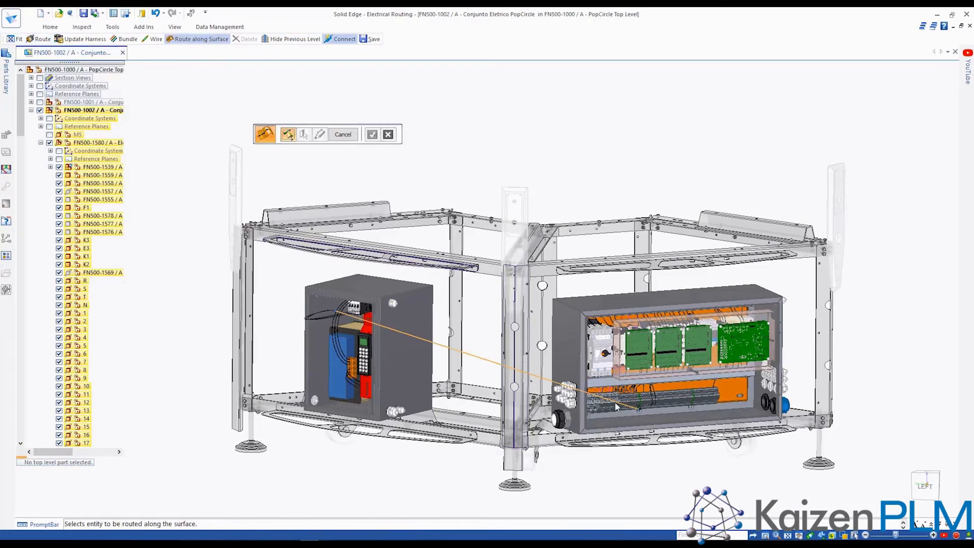
{"action": "left_click", "coordinate": [509, 368]}
{"action": "left_click", "coordinate": [517, 400]}
{"action": "left_click", "coordinate": [465, 271]}
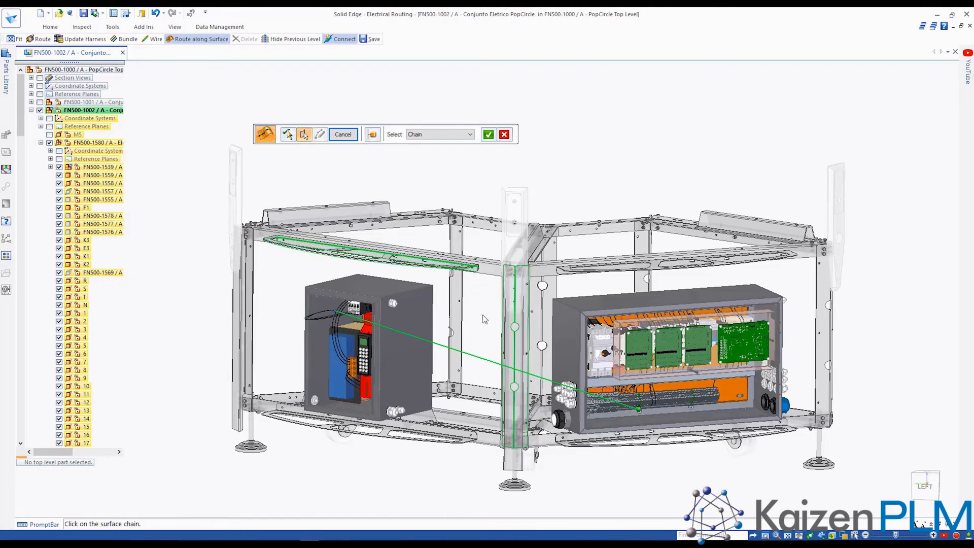
{"action": "right_click", "coordinate": [482, 314]}
Place routing points up the middle post and along the upper rail above the small cabinet, and finish the surface route
{"action": "left_click", "coordinate": [832, 535]}
{"action": "left_click", "coordinate": [856, 500]}
{"action": "left_click", "coordinate": [787, 535]}
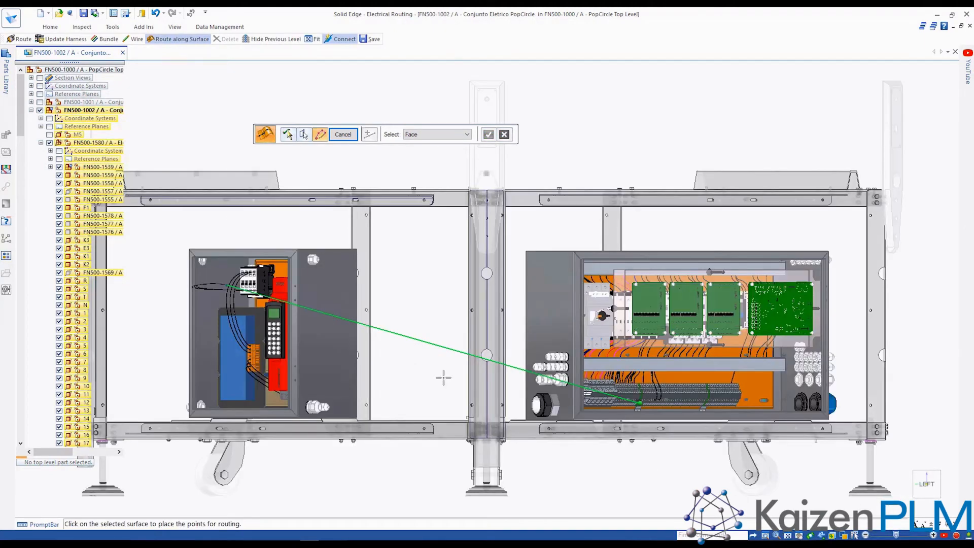
{"action": "left_click", "coordinate": [498, 362]}
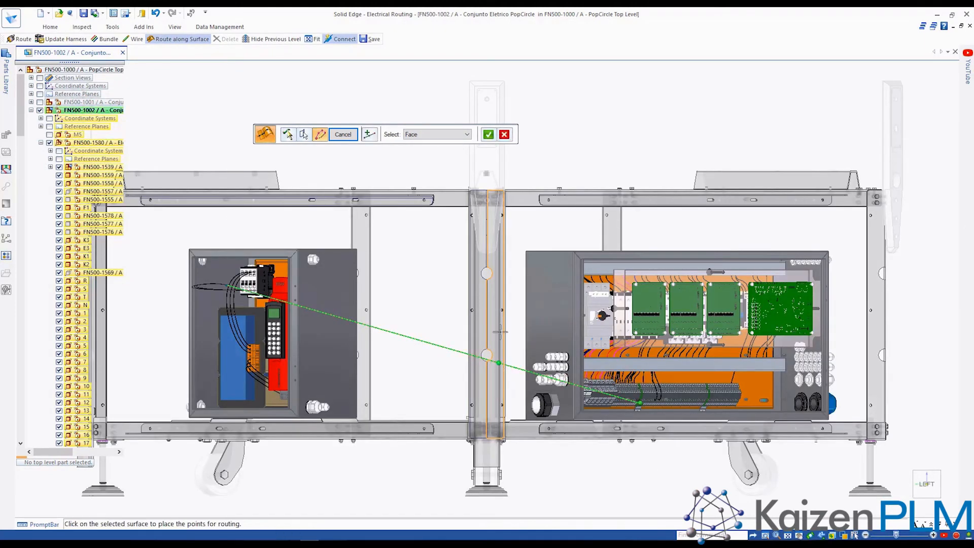
{"action": "left_click", "coordinate": [498, 294]}
{"action": "middle_click_drag", "start_coordinate": [477, 213], "coordinate": [586, 220]}
{"action": "left_click", "coordinate": [587, 221]}
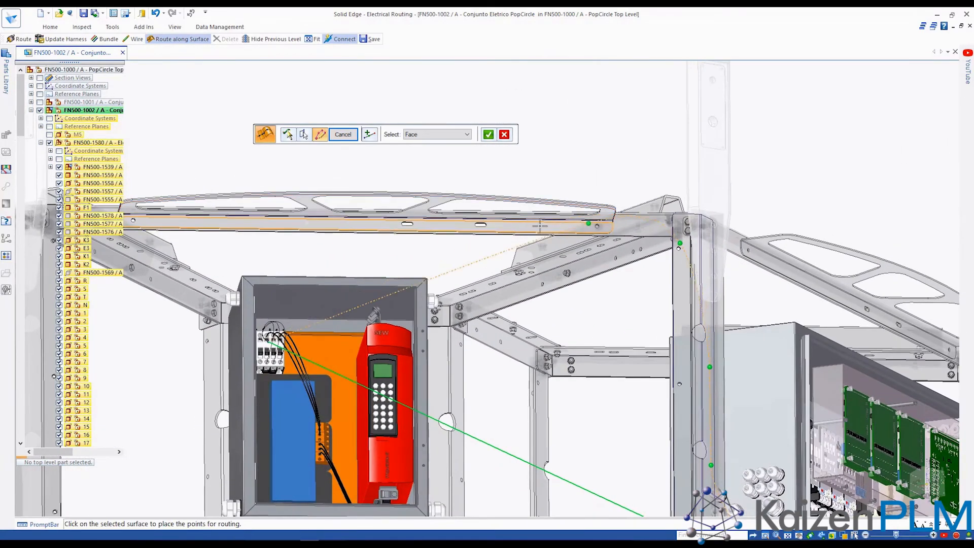
{"action": "left_click", "coordinate": [247, 221]}
{"action": "right_click", "coordinate": [435, 162]}
{"action": "left_click", "coordinate": [343, 135]}
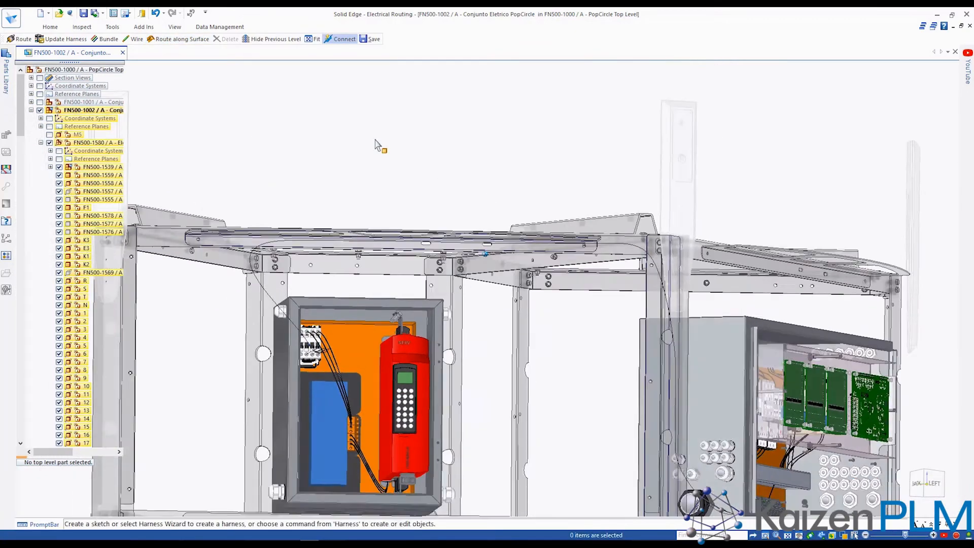
Route the bundle through the circular openings of the cable glands on both cabinets
{"action": "middle_click_drag", "start_coordinate": [375, 139], "coordinate": [381, 365]}
{"action": "left_click", "coordinate": [23, 39]}
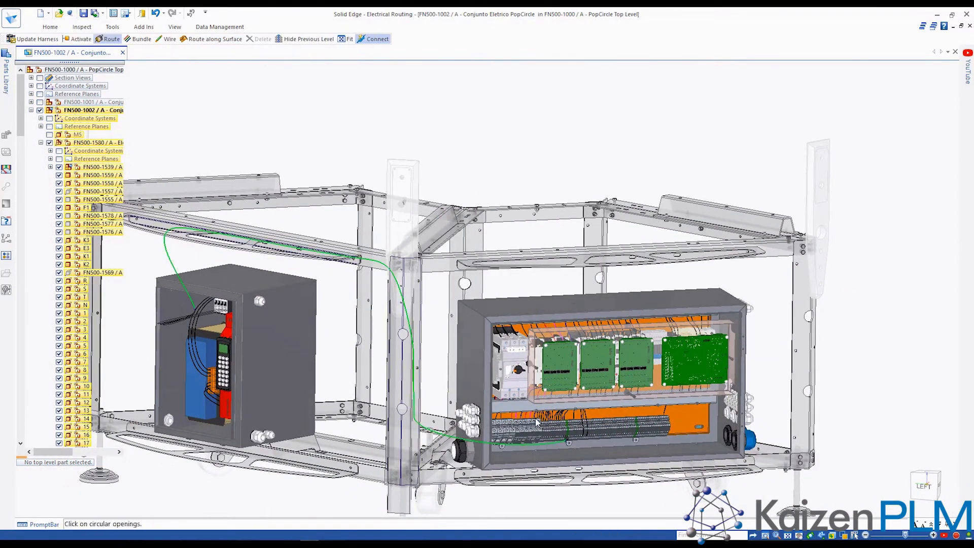
{"action": "scroll", "coordinate": [543, 424], "scroll_direction": "up", "scroll_amount": 5}
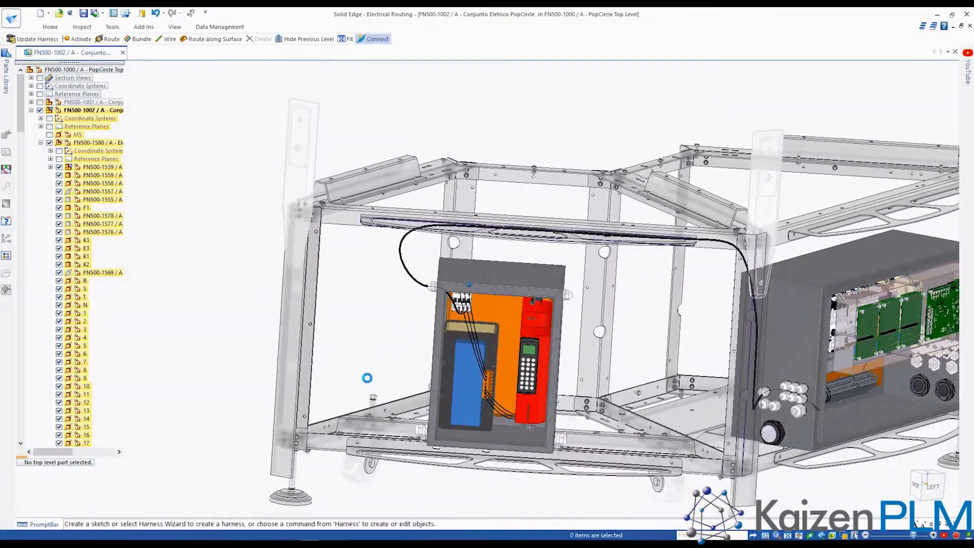
{"action": "scroll", "coordinate": [367, 378], "scroll_direction": "down", "scroll_amount": 5}
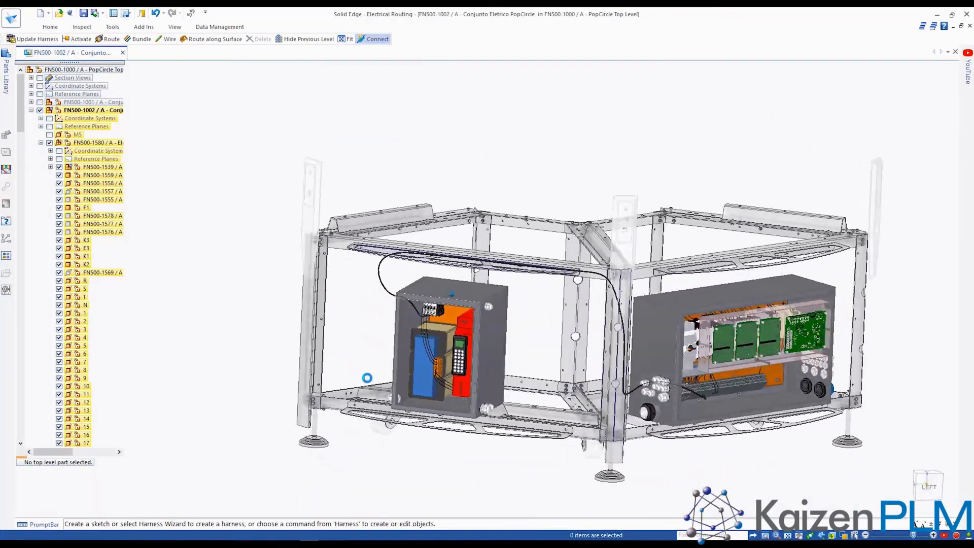
{"action": "right_click", "coordinate": [241, 308]}
{"action": "left_click", "coordinate": [294, 408]}
{"action": "left_click", "coordinate": [244, 341]}
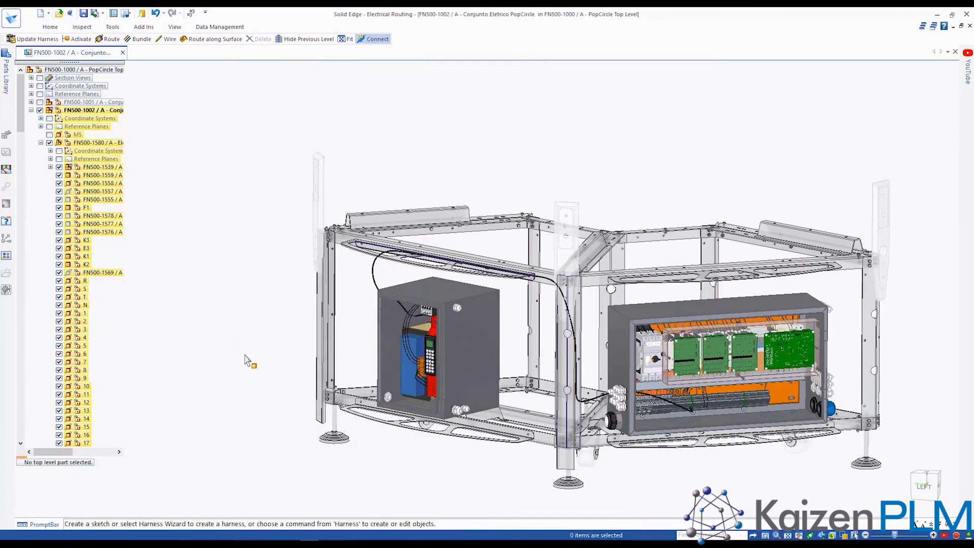
Close Electrical Routing and return from FN500-1002 to the PopCircle top-level assembly
{"action": "left_click", "coordinate": [50, 27]}
{"action": "left_click", "coordinate": [951, 49]}
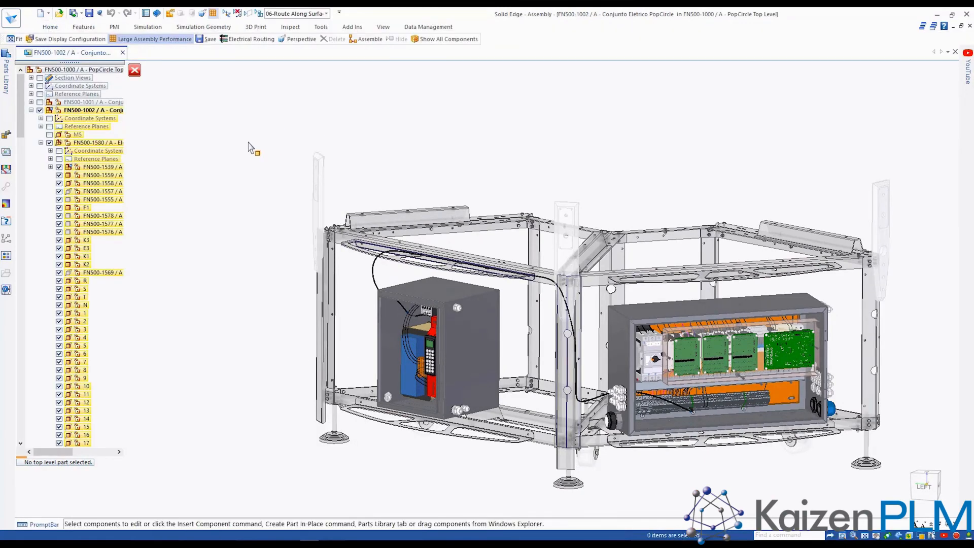
{"action": "left_click", "coordinate": [134, 71]}
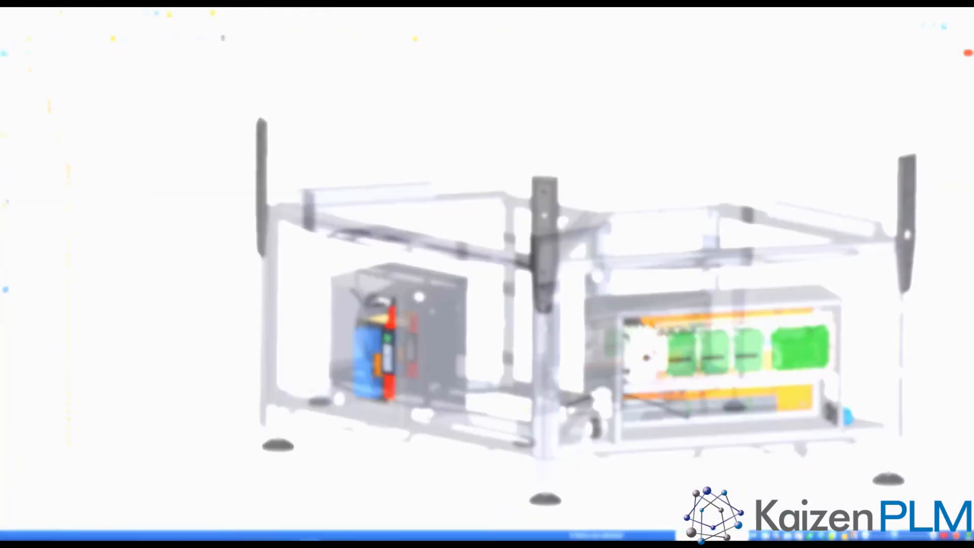